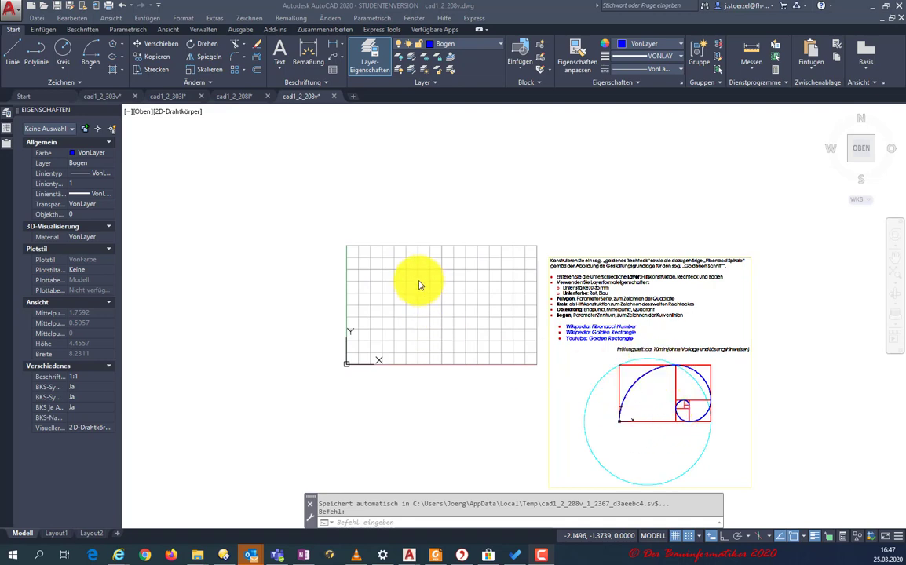
Set snap and grid spacing both to 0.125, then show the drawing's layer list
scroll(419, 286, up, 2)
scroll(392, 278, down, 2)
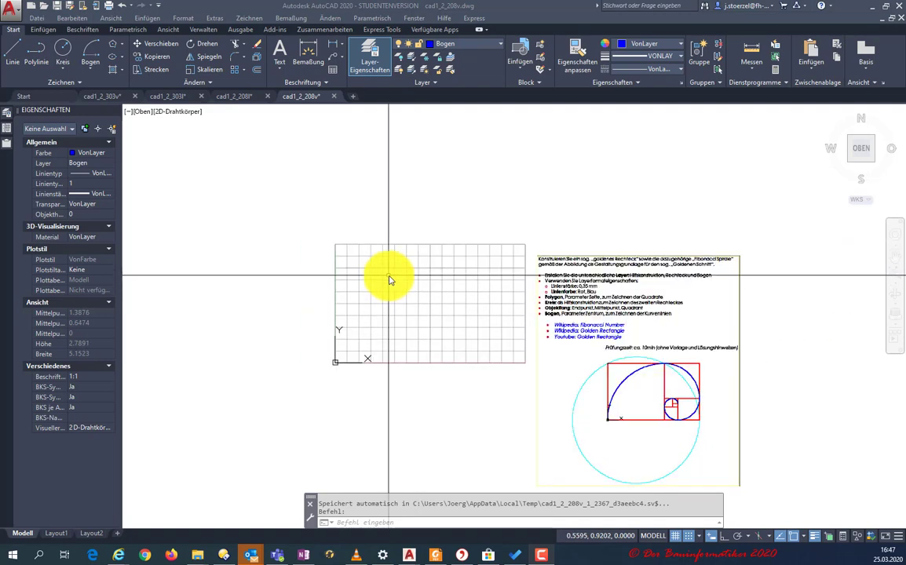
click(431, 297)
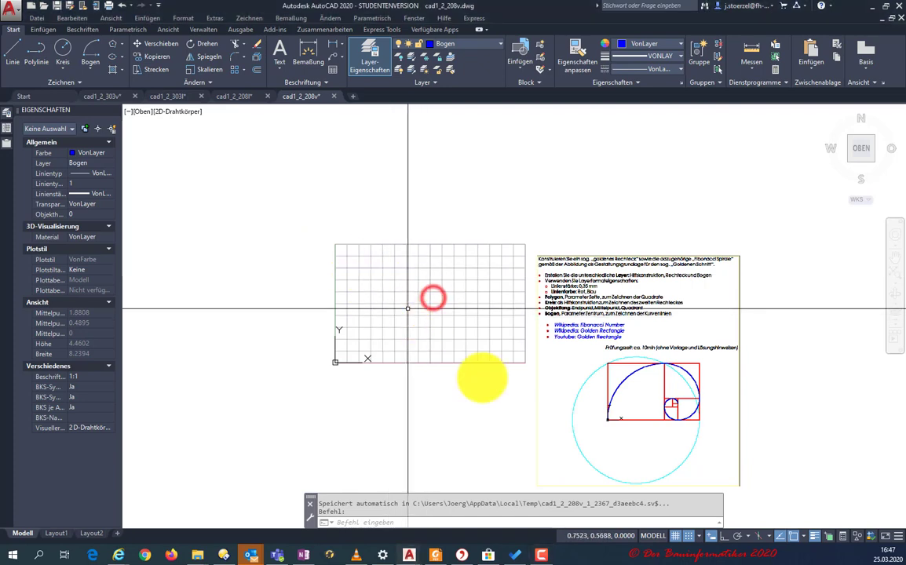
click(695, 535)
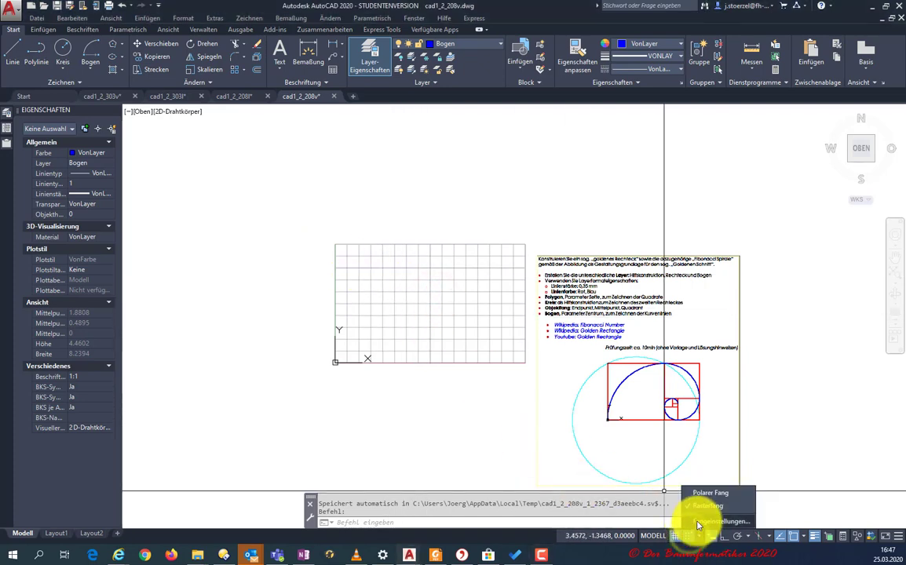
click(699, 523)
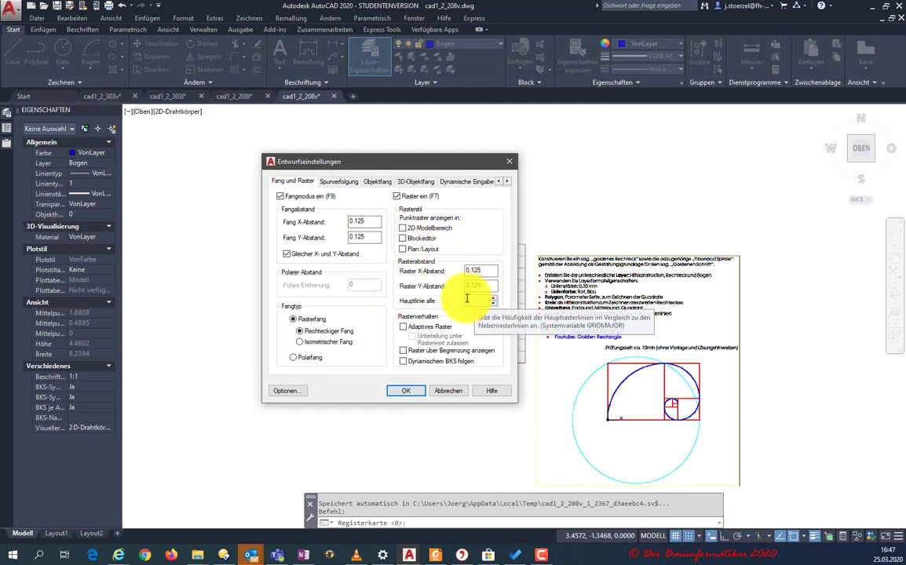
click(405, 391)
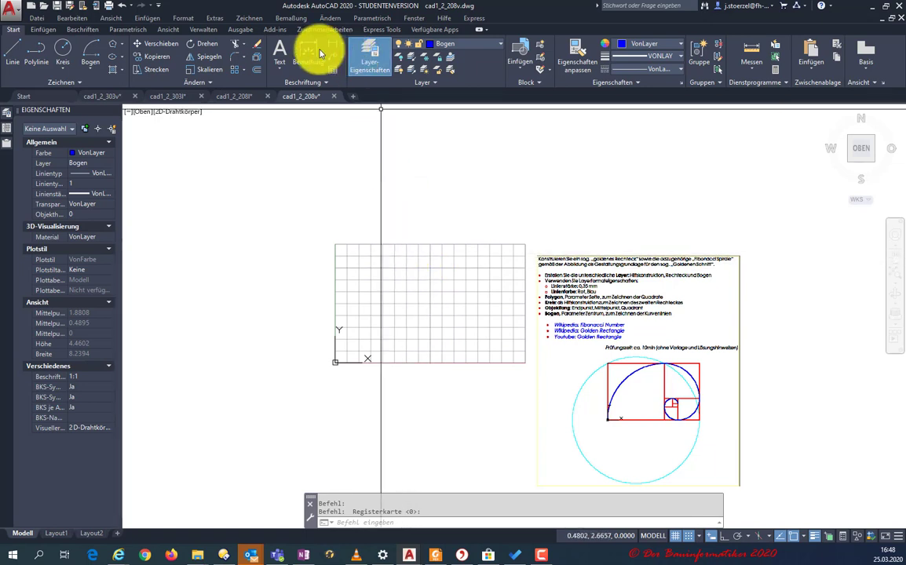
click(457, 45)
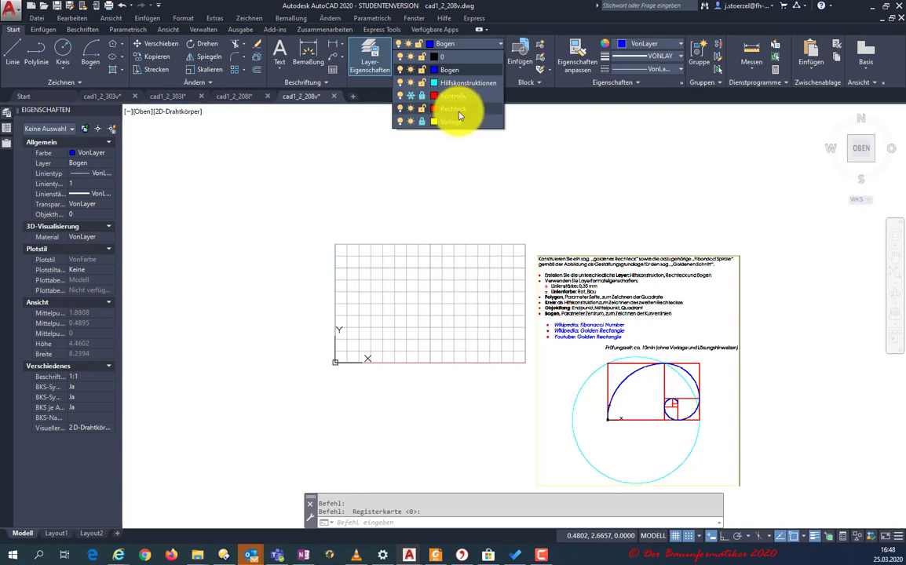
Make Rechteck the current layer and start the Rectangle command
click(459, 110)
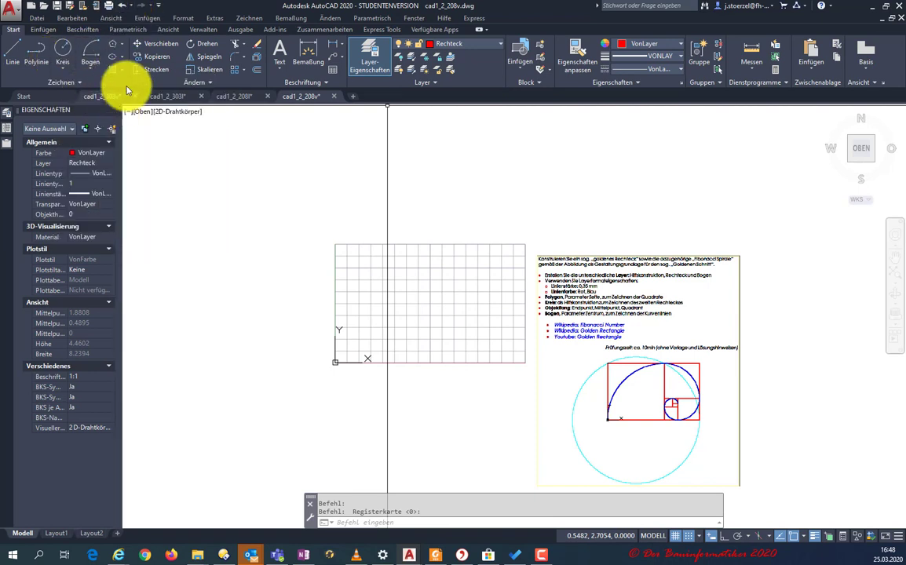
click(121, 46)
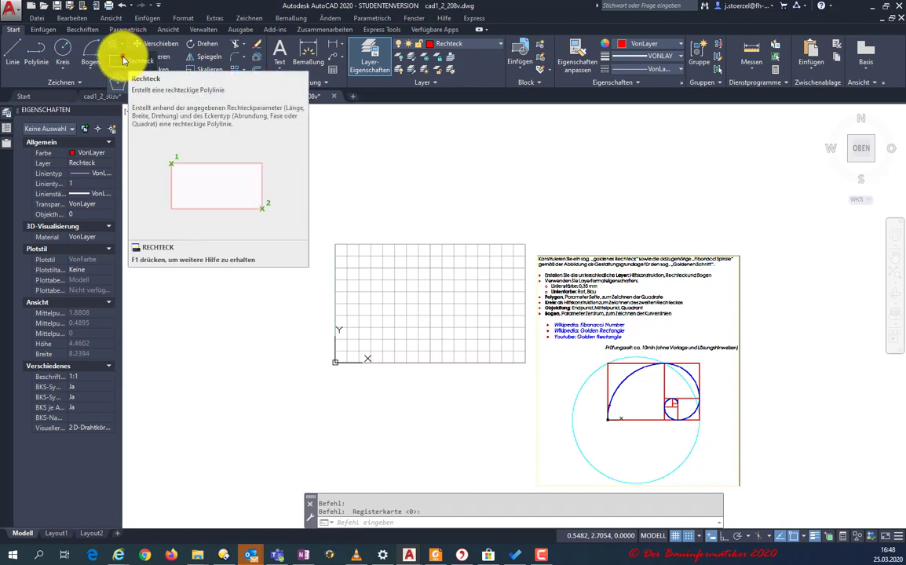
click(124, 60)
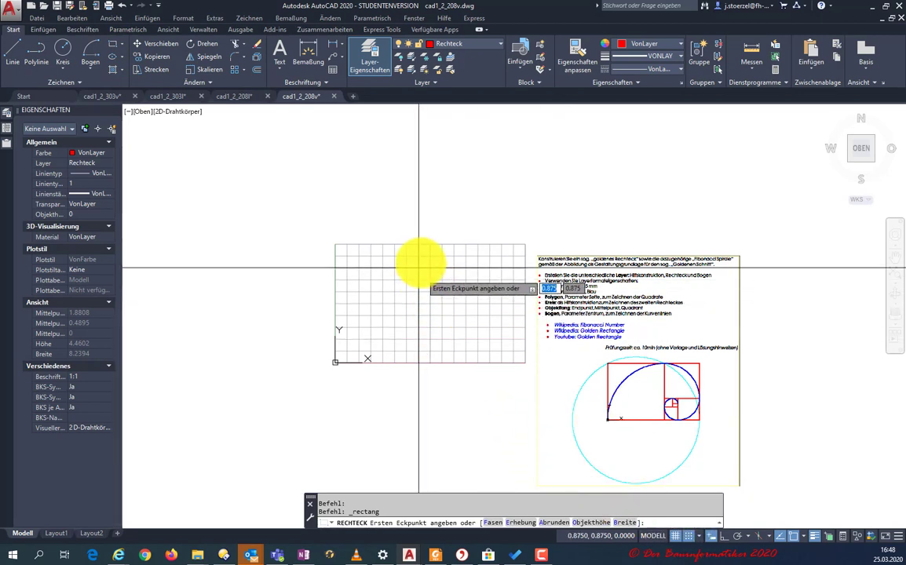
Draw a 1 × 1 square from the grid's lower-left corner and check its vertices in Properties
click(335, 362)
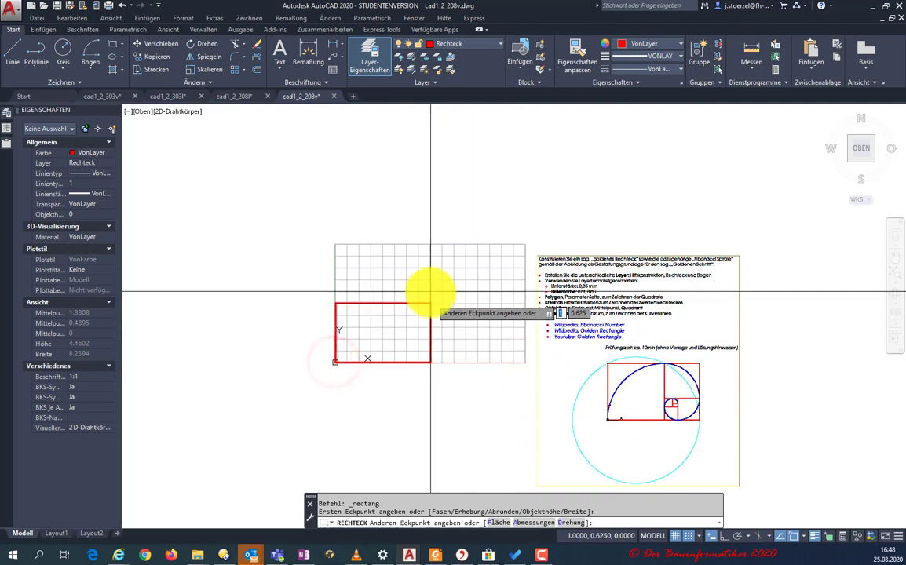
scroll(396, 301, up, 2)
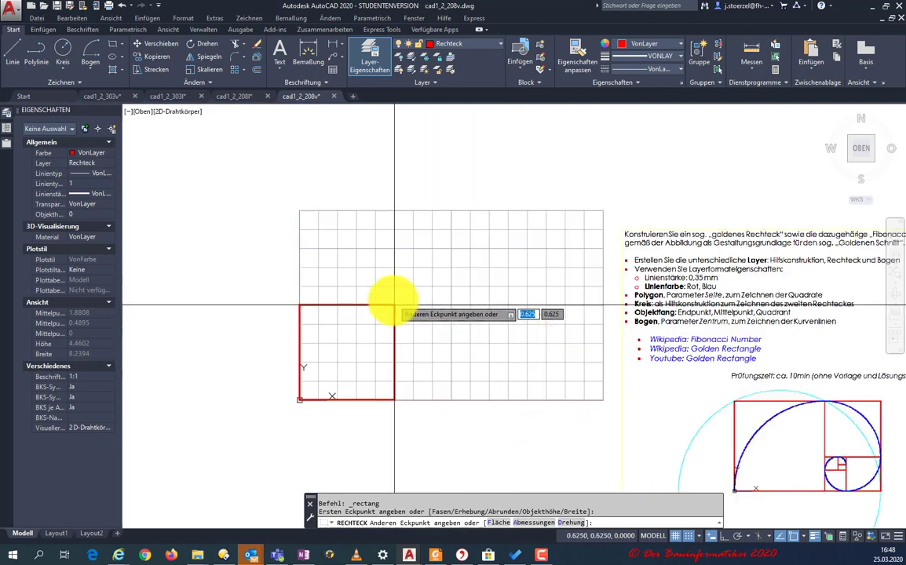
click(452, 249)
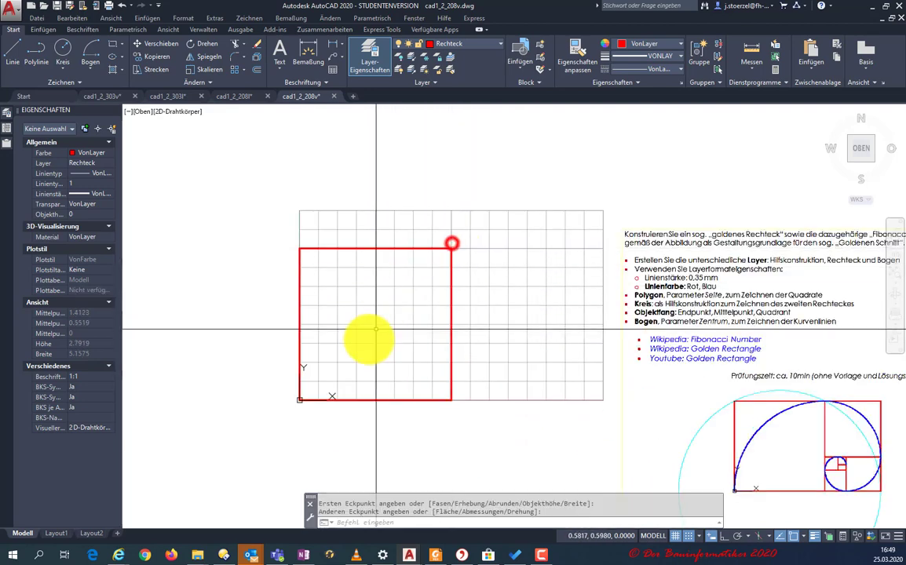
click(352, 249)
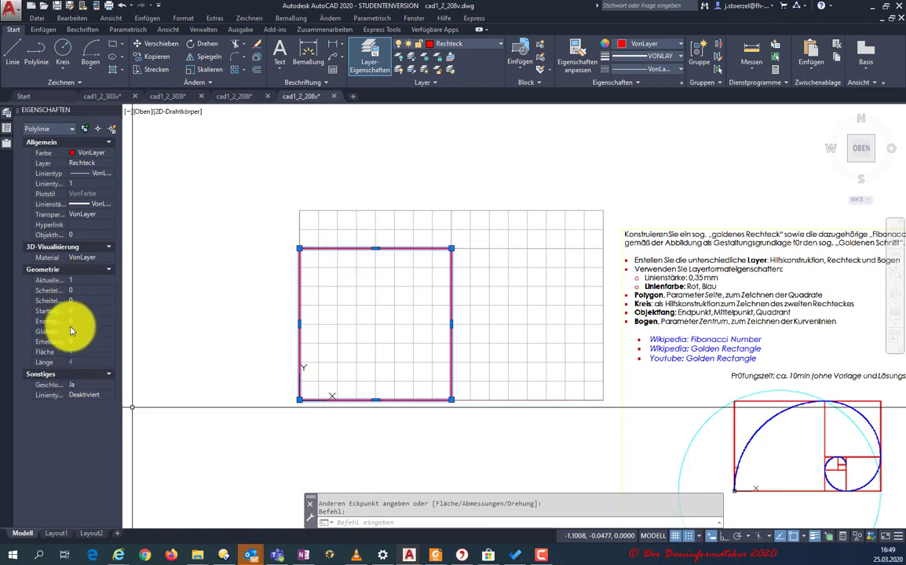
click(108, 269)
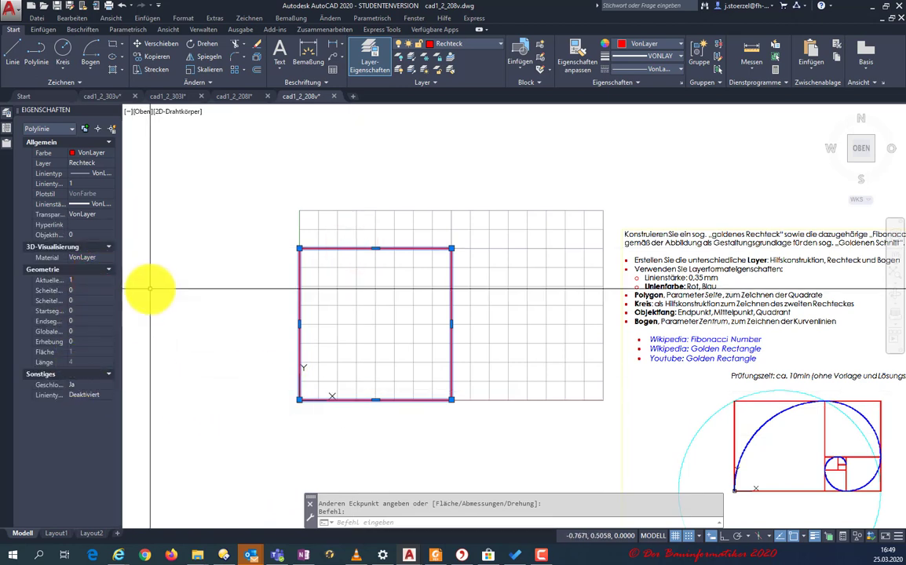
click(96, 279)
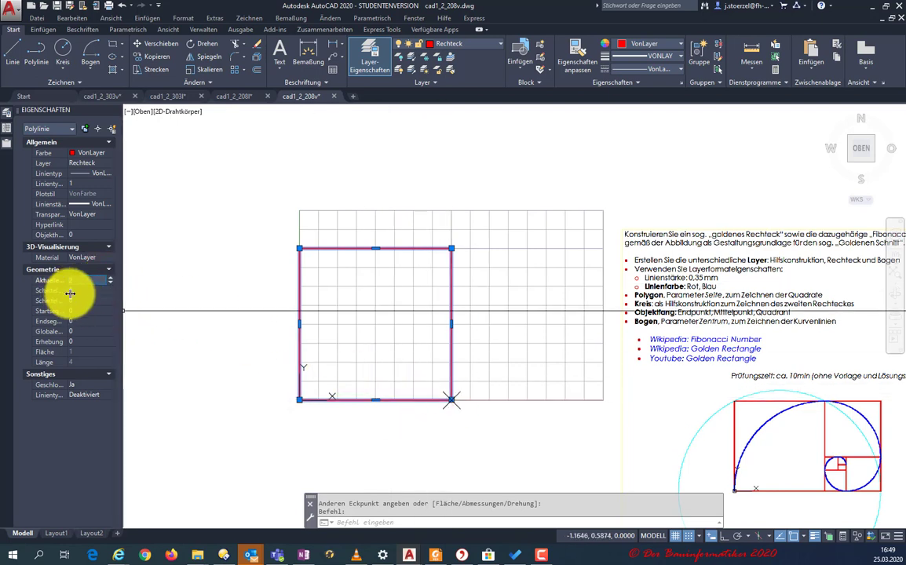
click(109, 278)
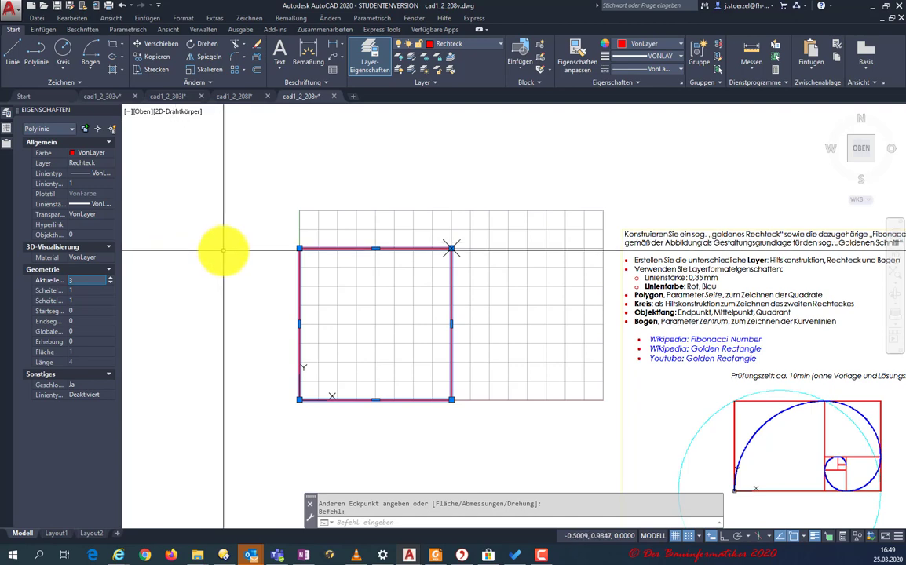
key(Escape)
key(Escape)
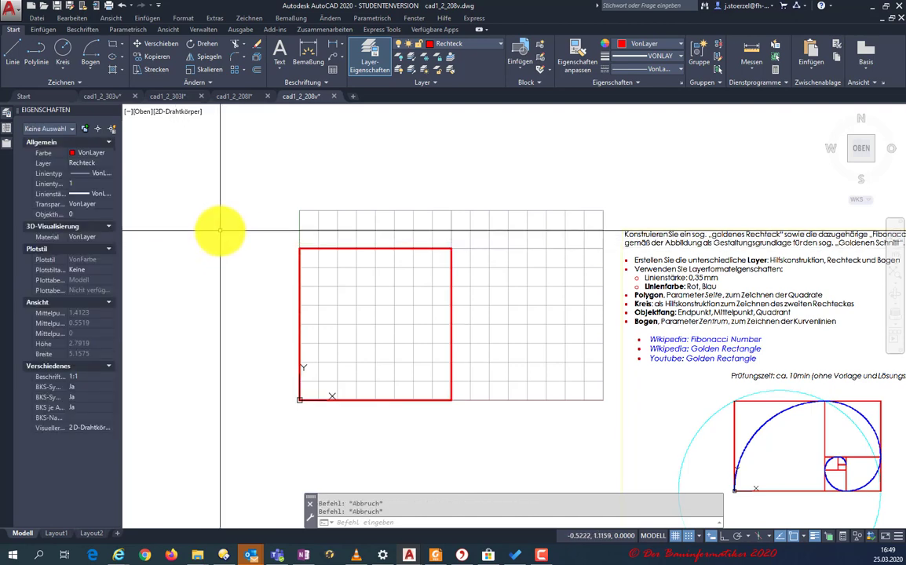
scroll(222, 233, down, 2)
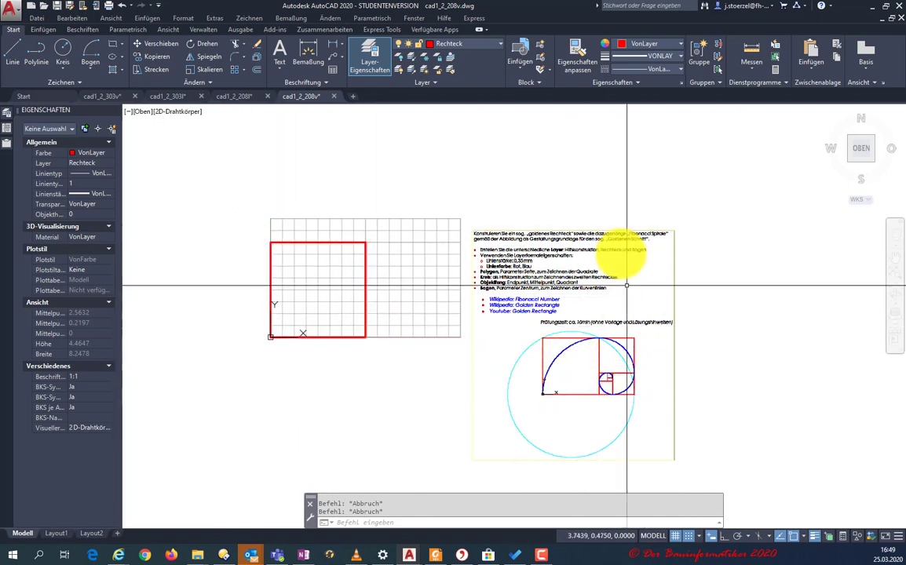
Switch to the Hilfskonstruktionen layer and turn off object snap tracking and grid snap
click(454, 47)
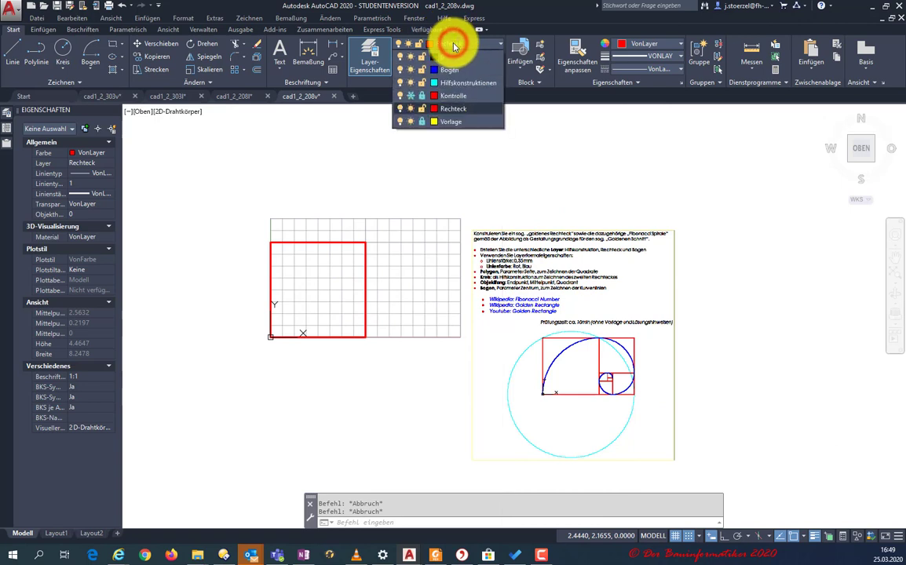
click(463, 83)
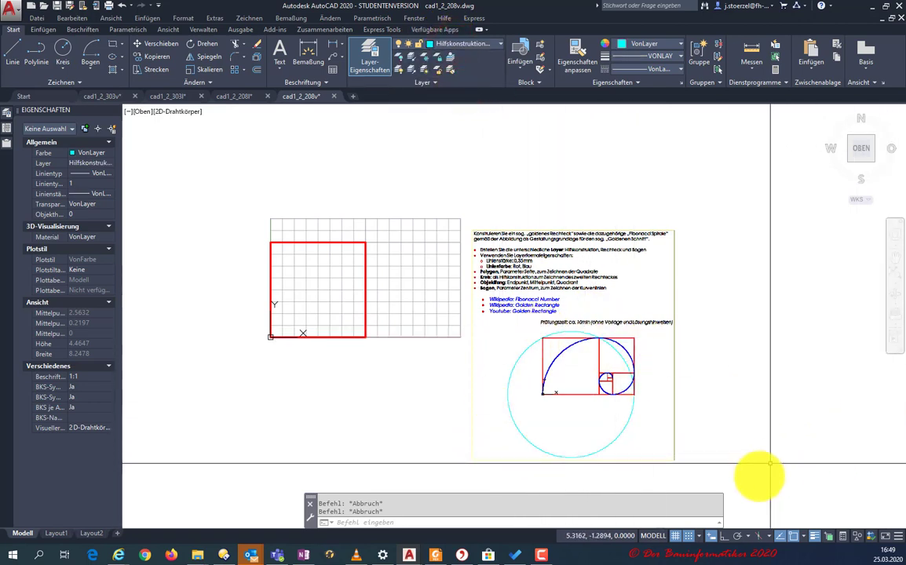
click(712, 537)
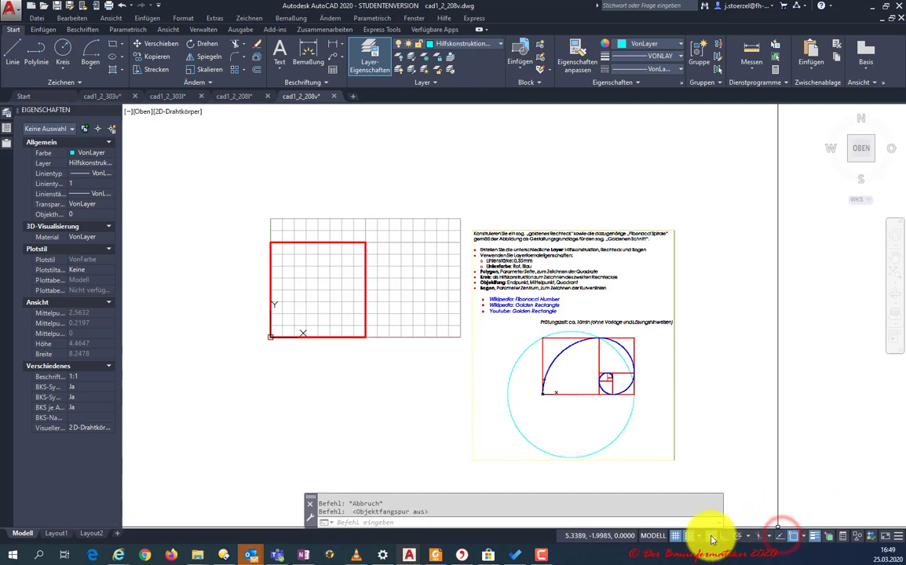
click(806, 539)
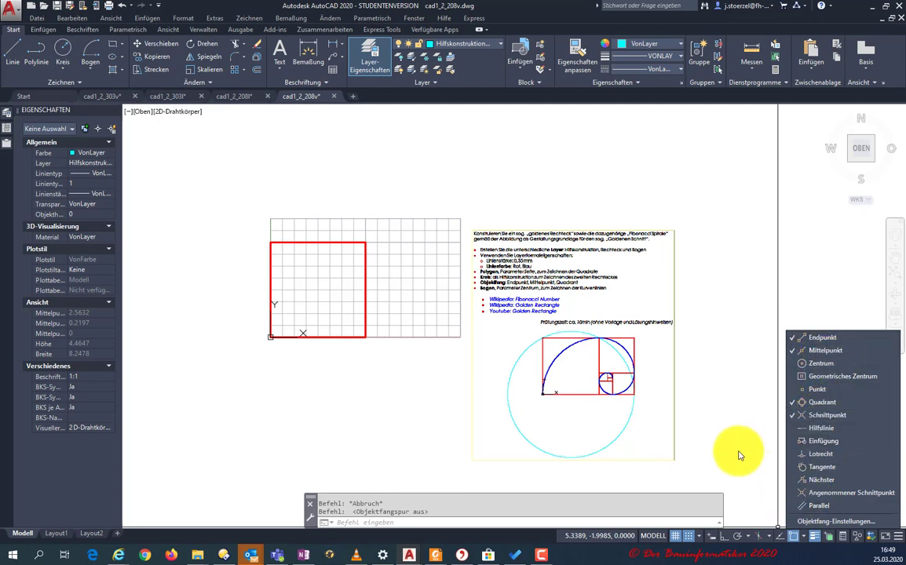
click(691, 538)
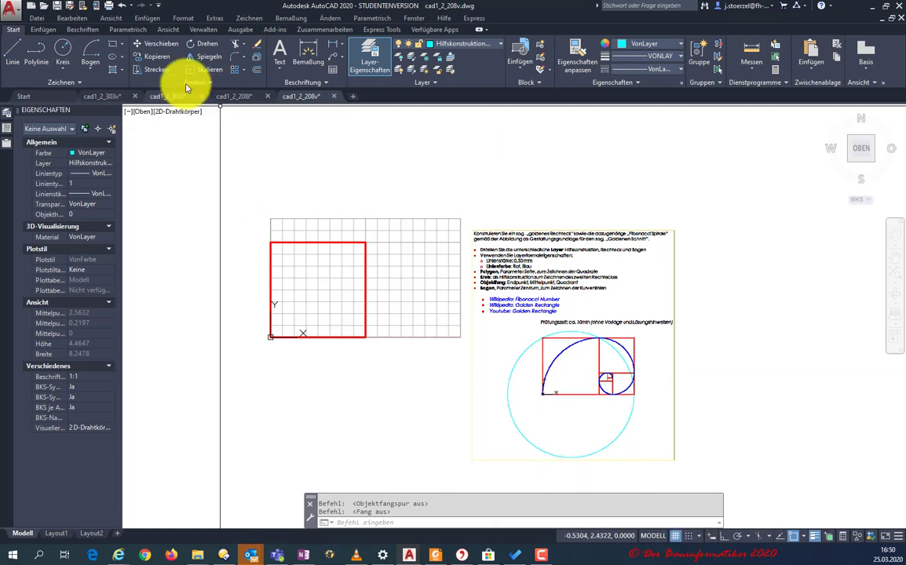
Draw a 1.118-radius circle centred on the square's bottom-edge midpoint, through its top-right corner
click(62, 49)
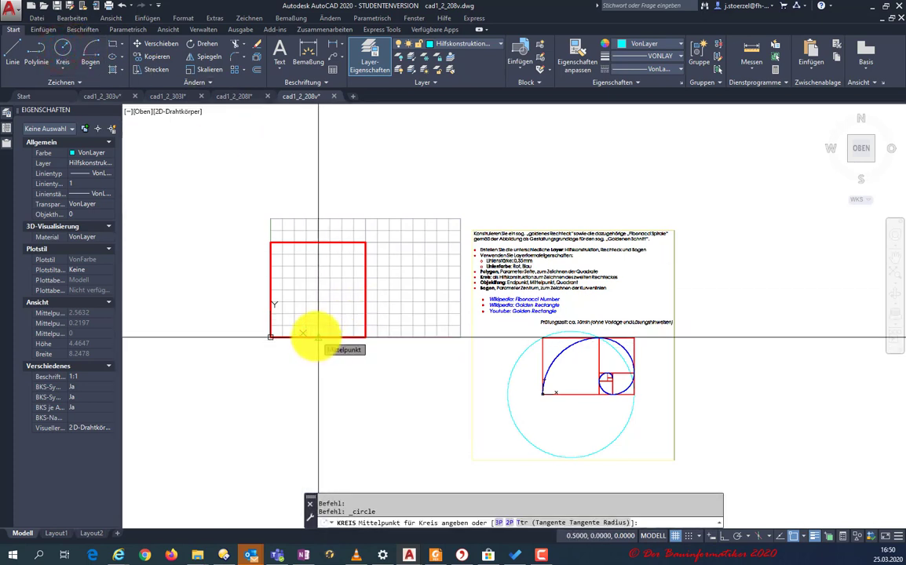
click(317, 337)
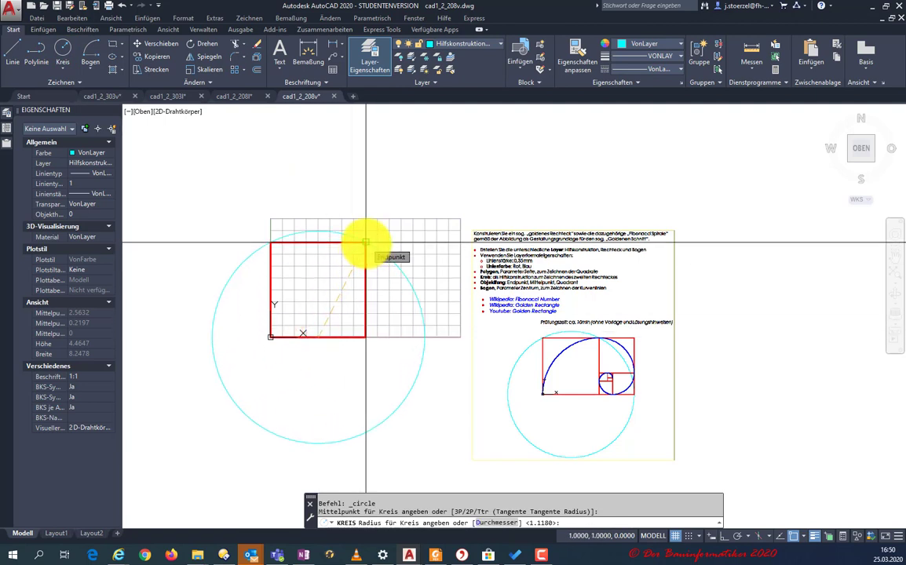
click(365, 242)
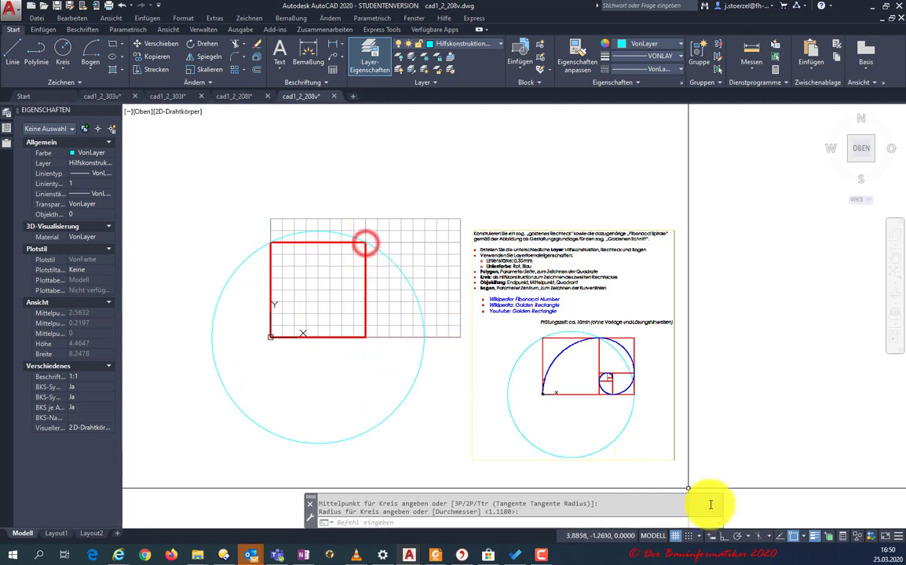
scroll(424, 330, up, 1)
scroll(421, 342, up, 3)
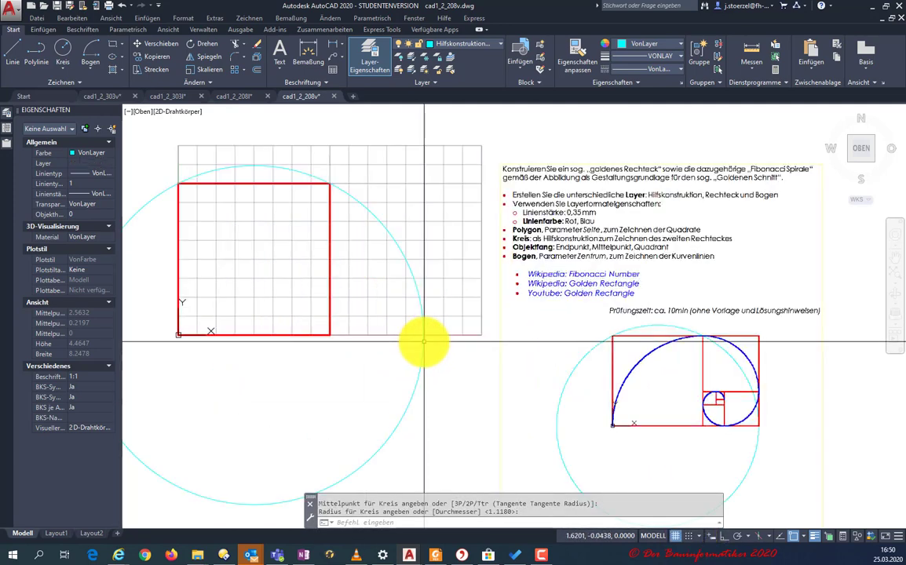
scroll(421, 340, up, 5)
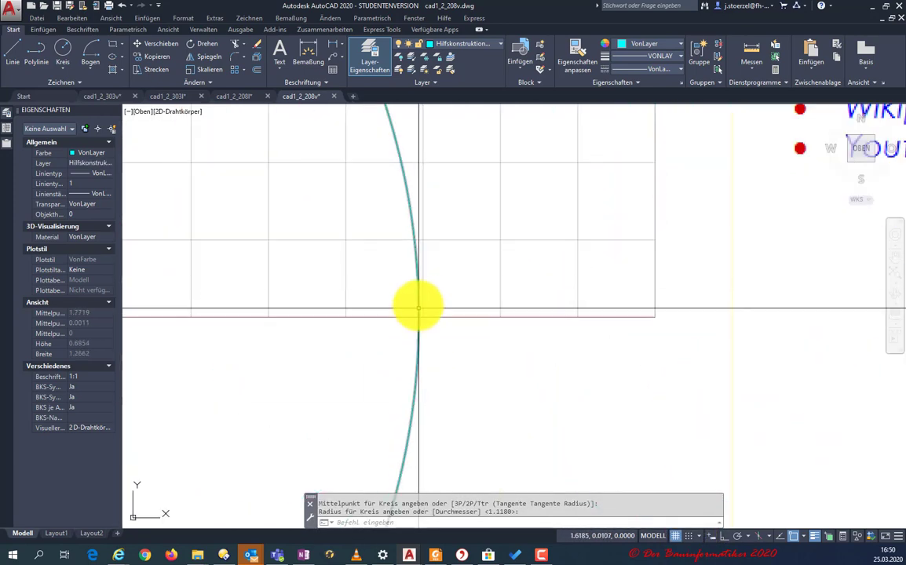
scroll(405, 307, down, 6)
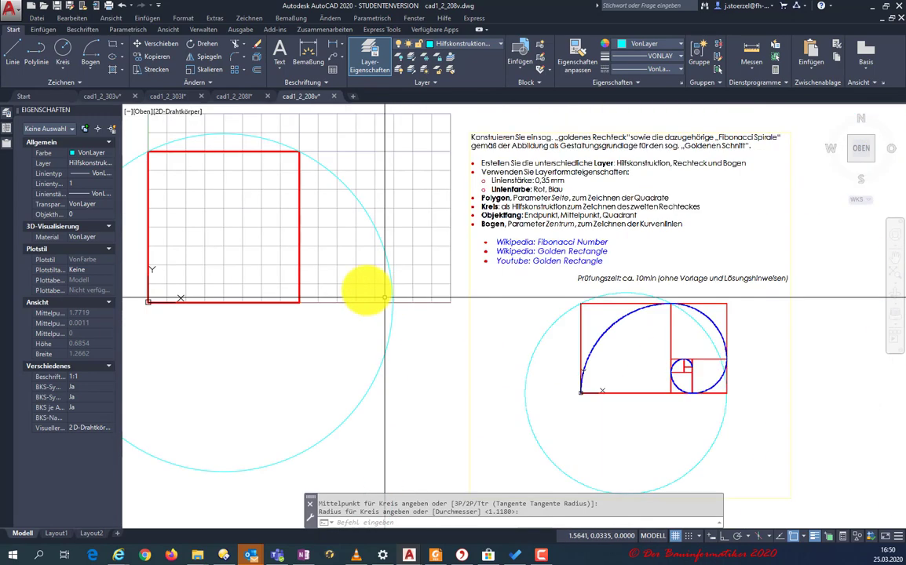
middle_drag(329, 267, 374, 290)
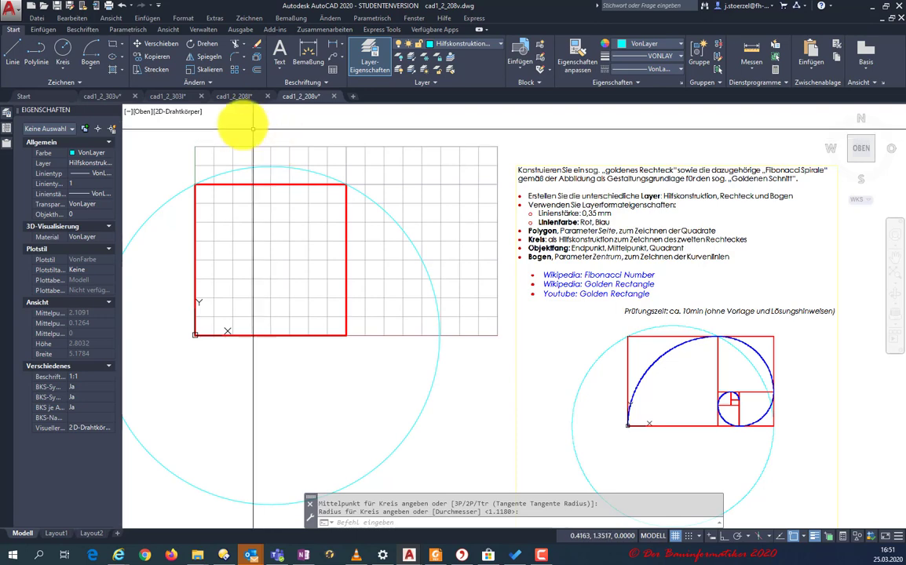
Start a four-sided polygon by side, taking X from the circle–baseline crossing and height from the square's top
click(121, 44)
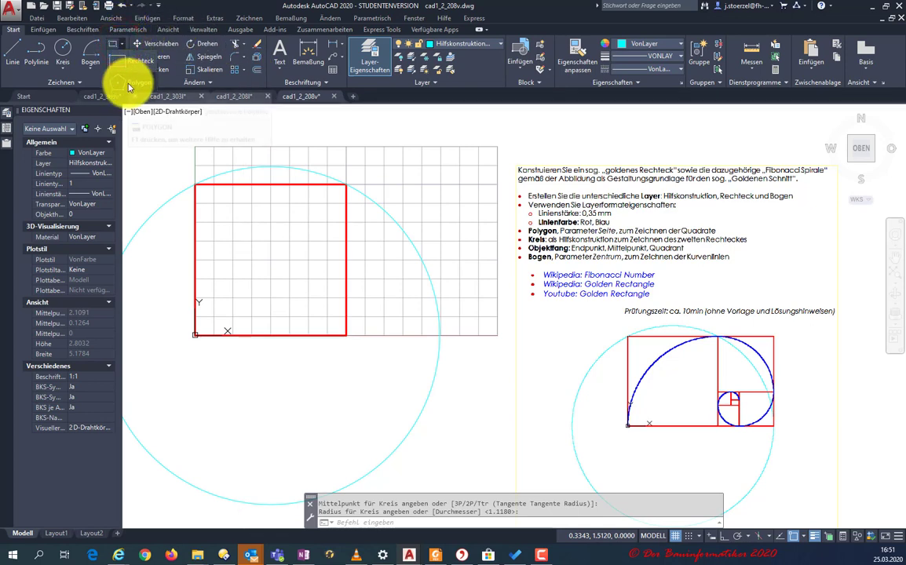
click(129, 84)
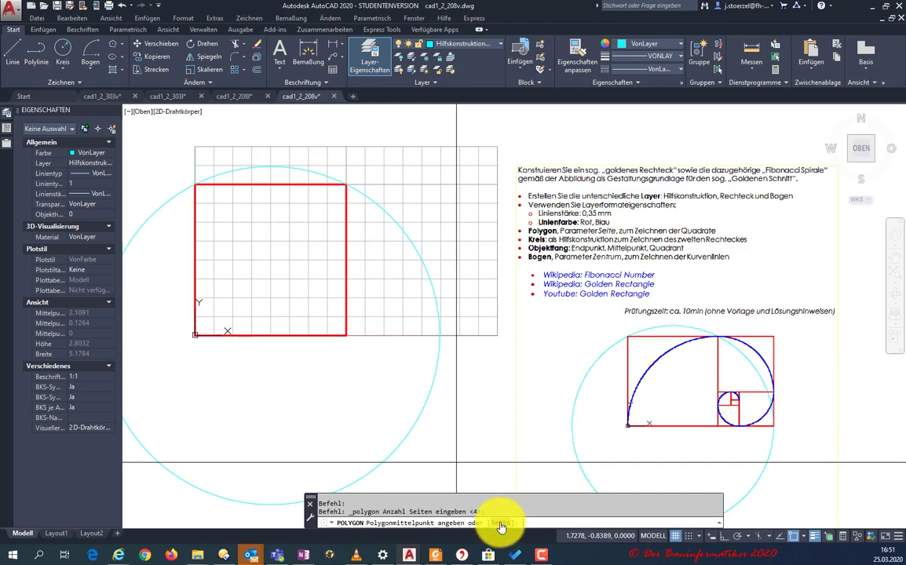
key(Return)
click(501, 523)
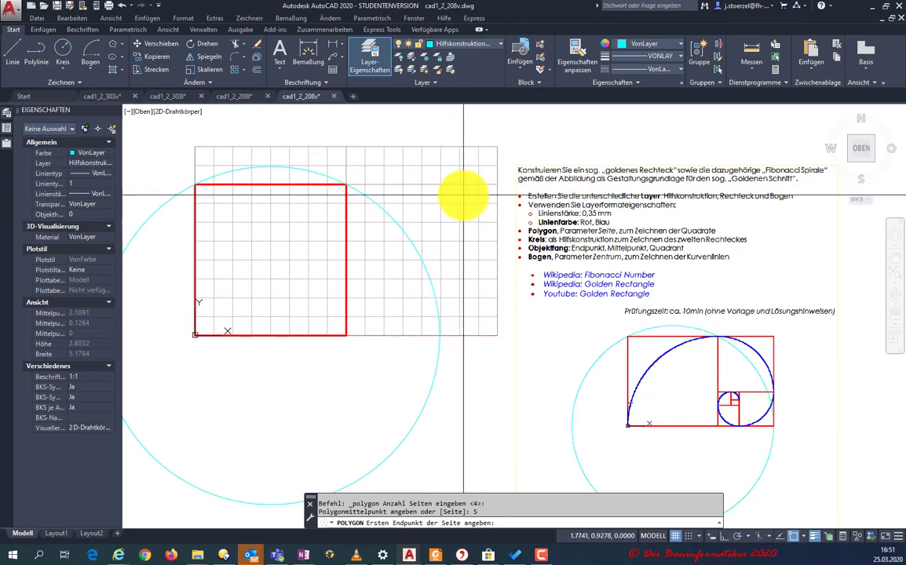
shift+right_click(463, 195)
mouse_move(510, 238)
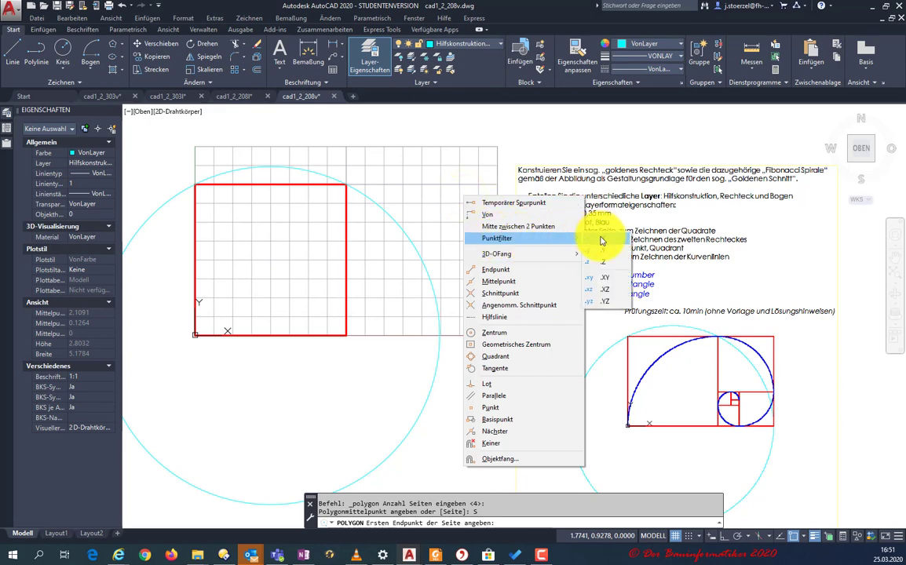
click(600, 241)
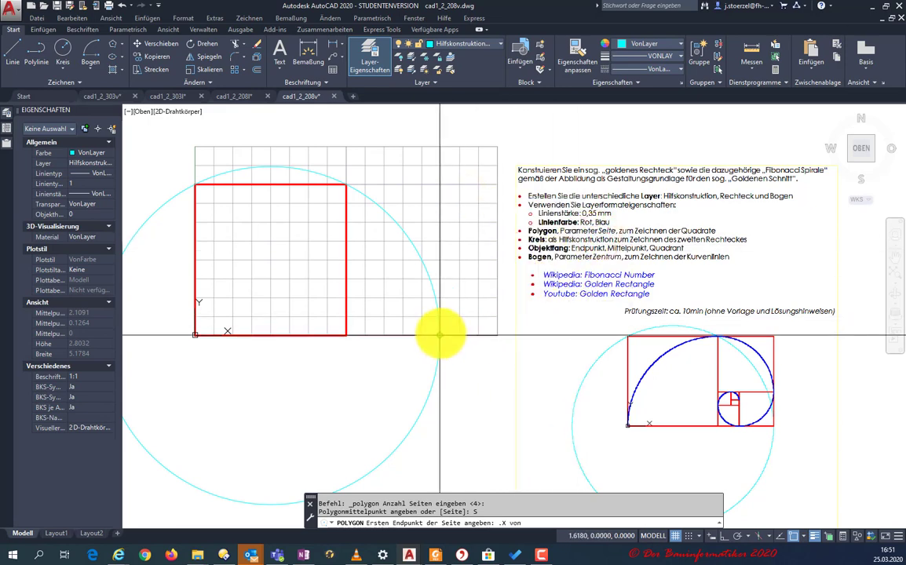
click(439, 335)
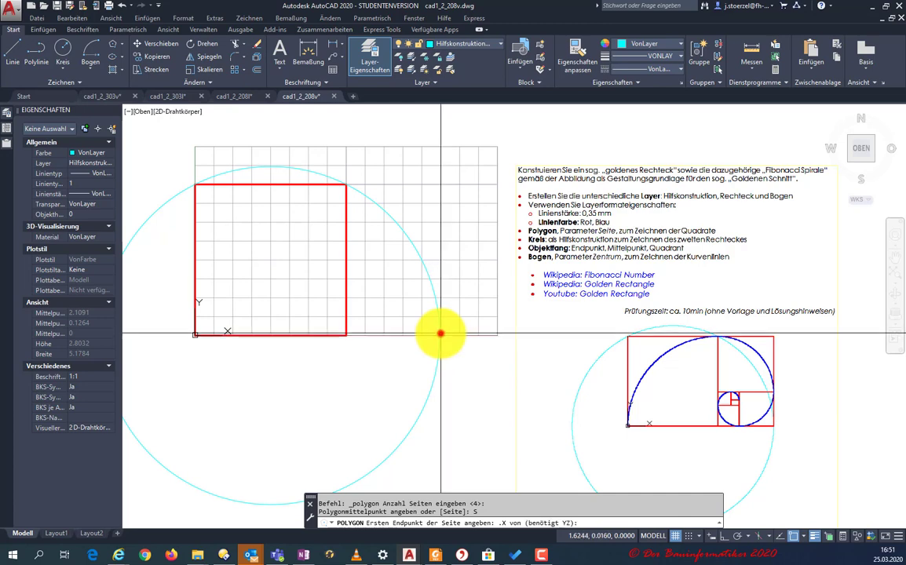
click(346, 186)
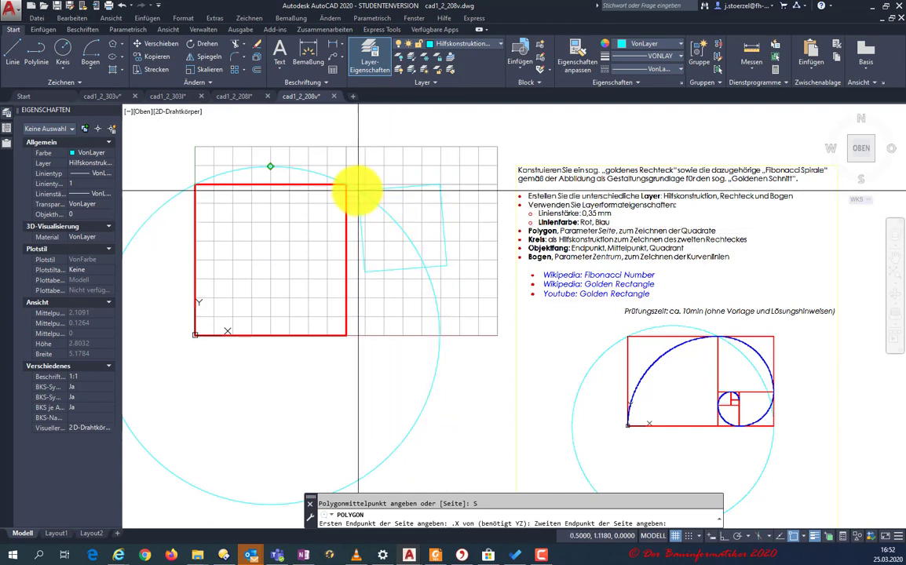
Switch to the Rechteck layer and finish the second square at the first square's top corner
click(500, 43)
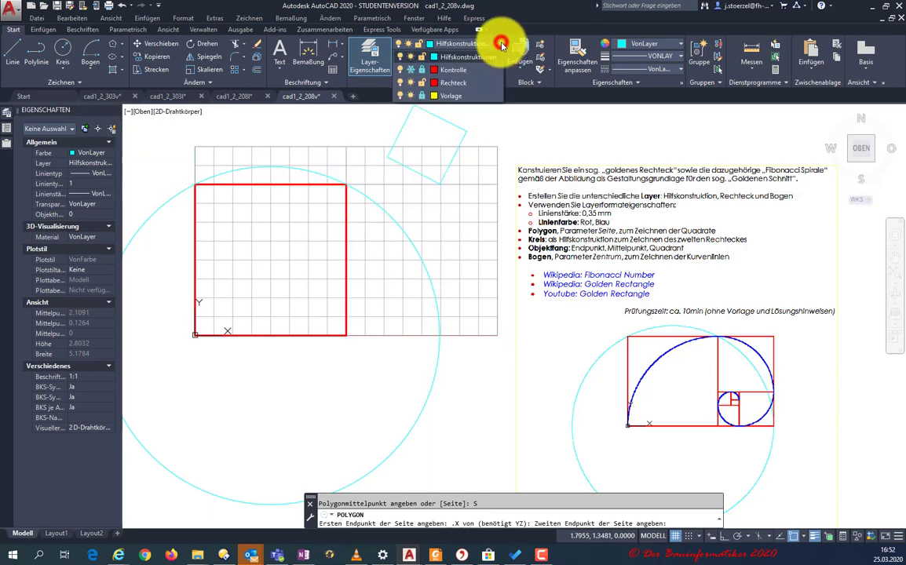
click(455, 109)
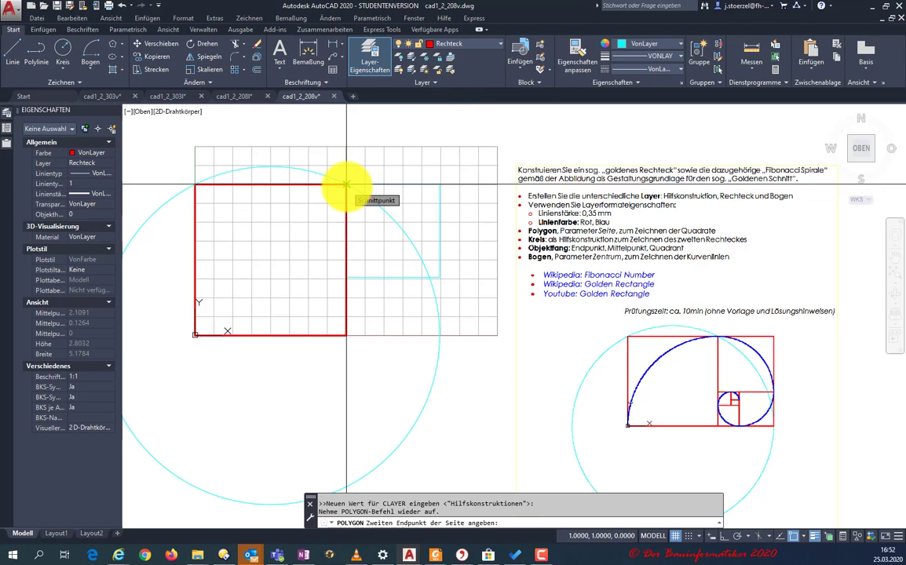
click(345, 185)
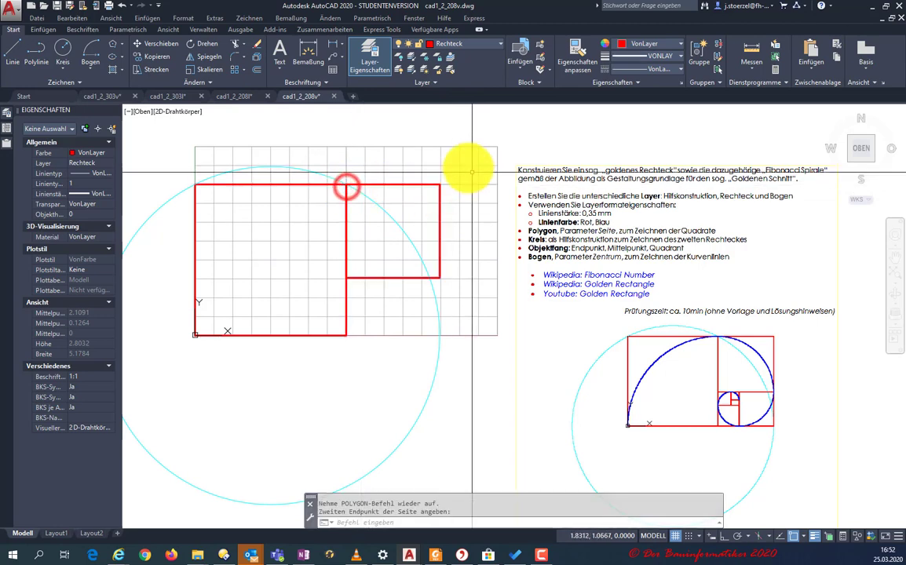
scroll(461, 283, up, 2)
scroll(439, 275, up, 5)
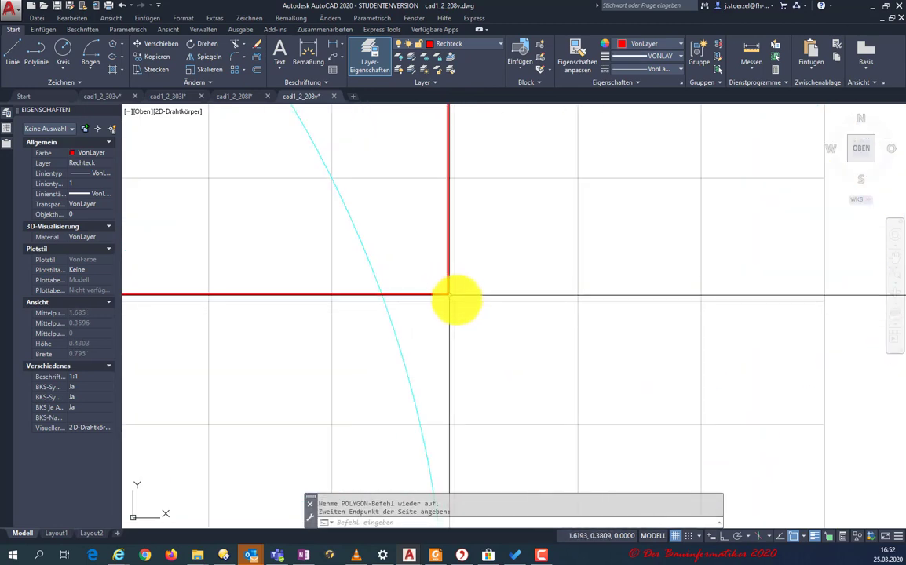
click(677, 537)
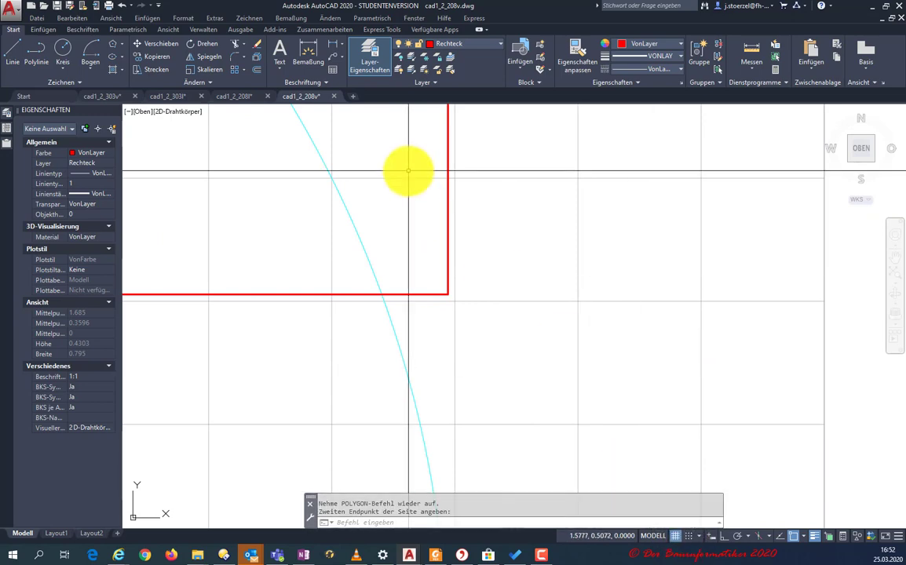
scroll(405, 176, down, 3)
scroll(393, 189, down, 4)
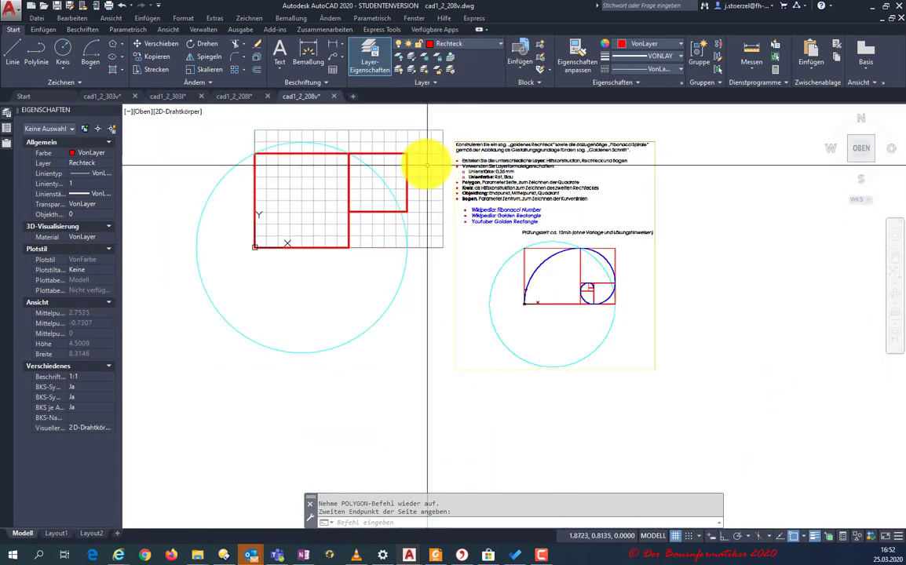
key(Escape)
key(Escape)
key(Escape)
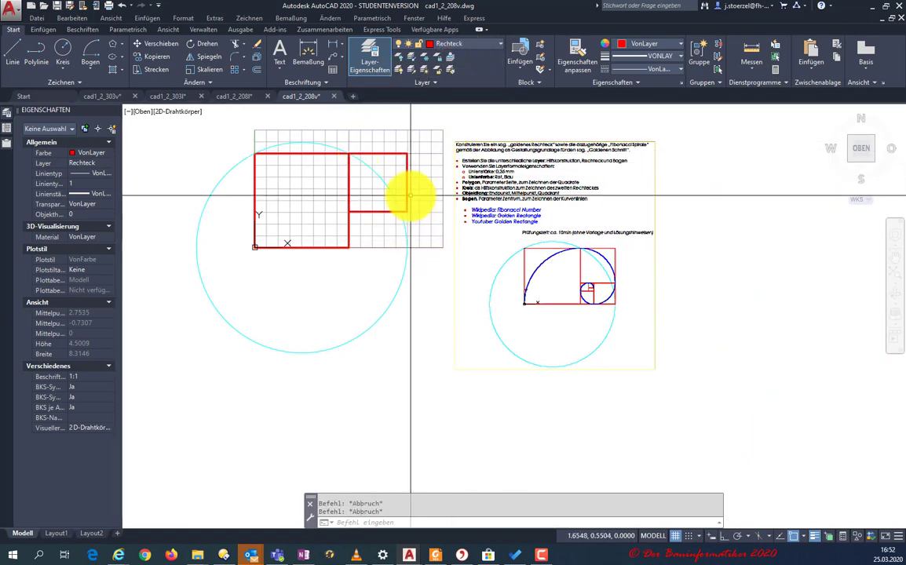
scroll(406, 248, up, 2)
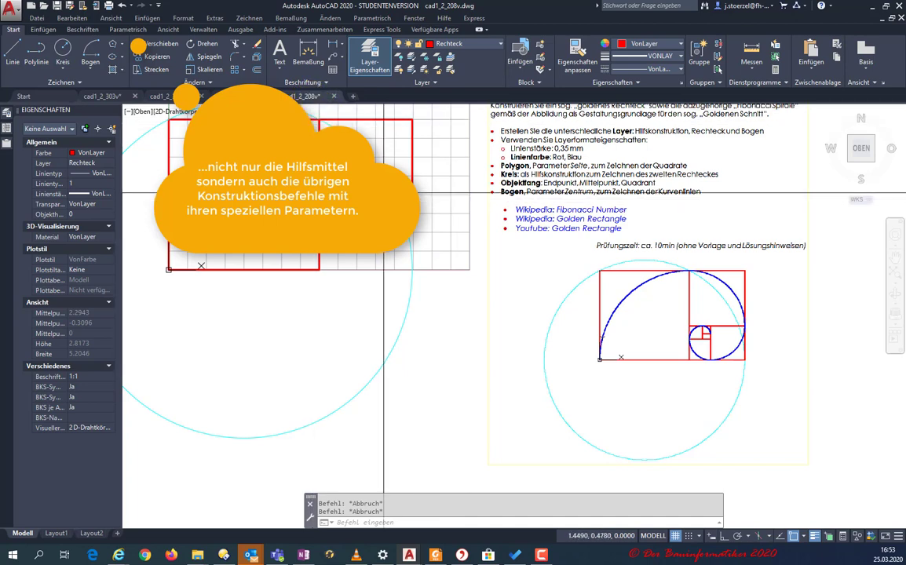
Start the Polygon command again for the next square
click(123, 47)
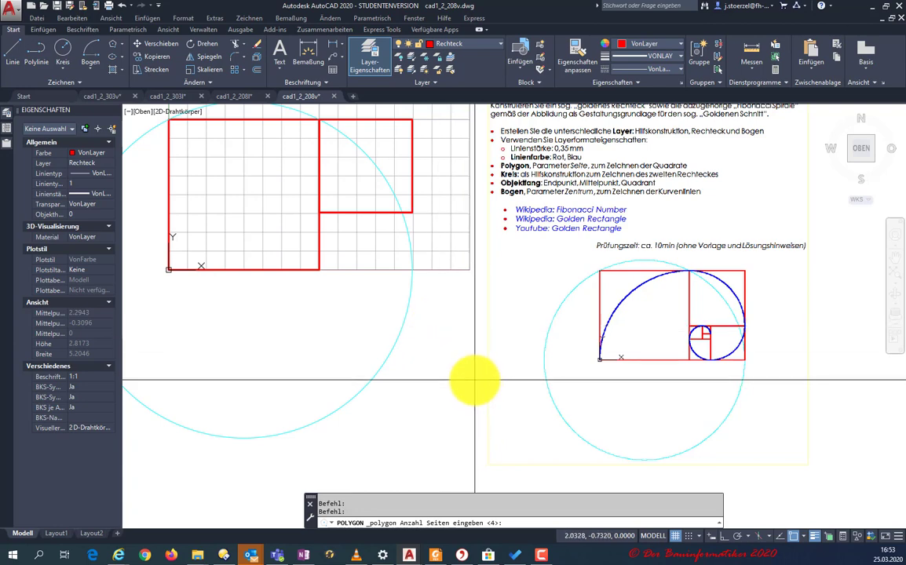
Begin a square by side at the second square's lower-right corner, then abandon the wrong orientation
key(Return)
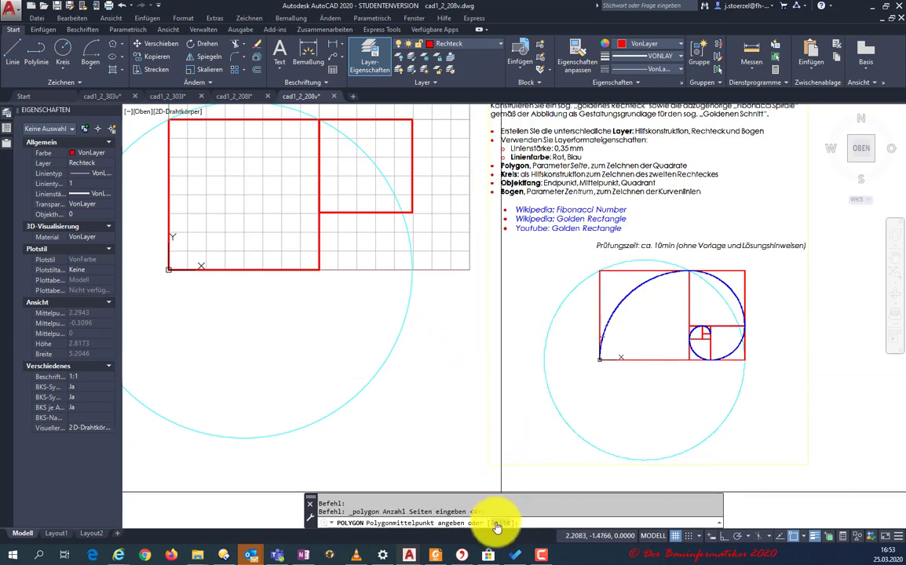
click(500, 522)
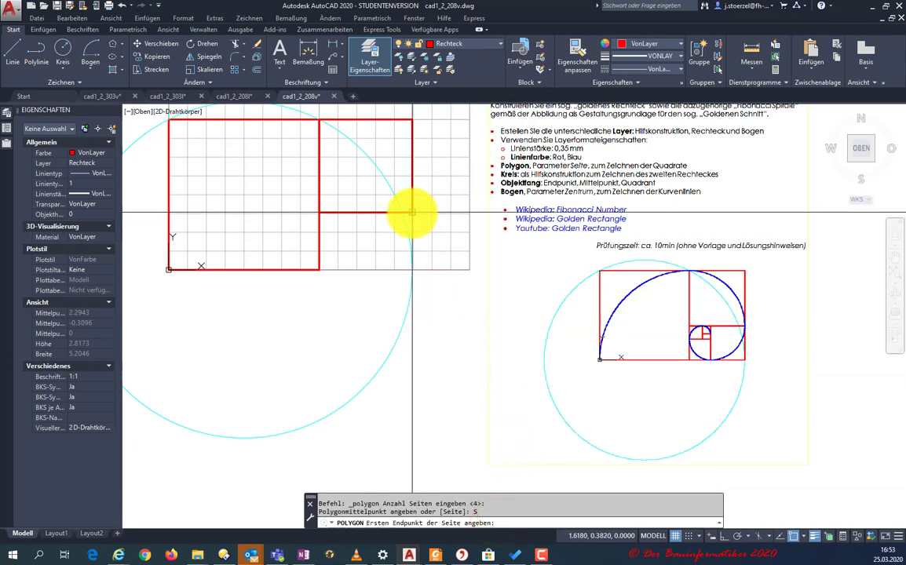
click(412, 213)
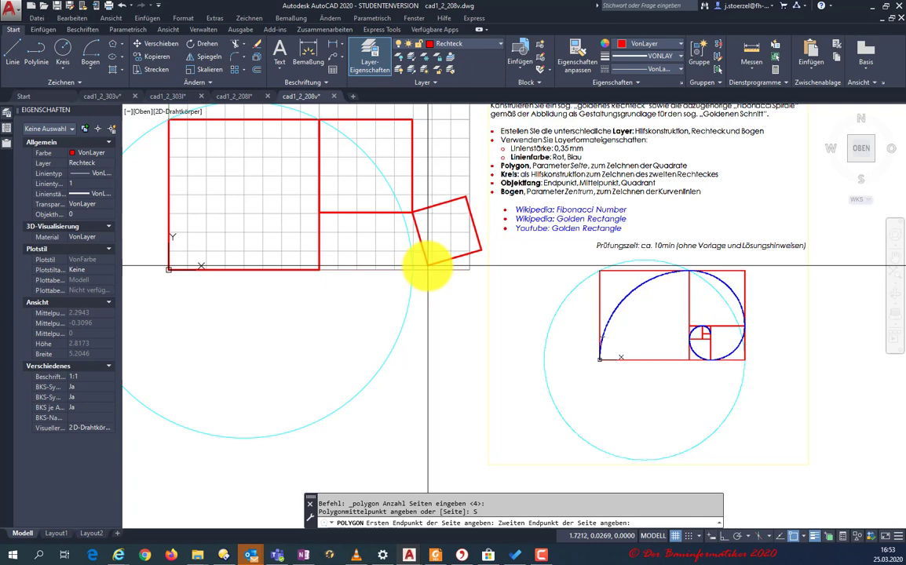
key(Escape)
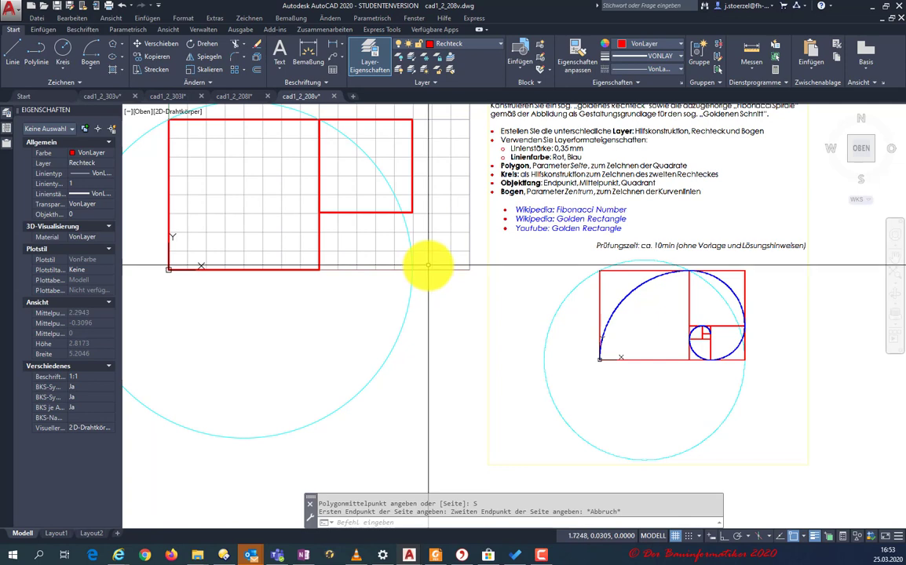
Redraw the third square by side, beneath the second square against the rectangle's right edge
key(Return)
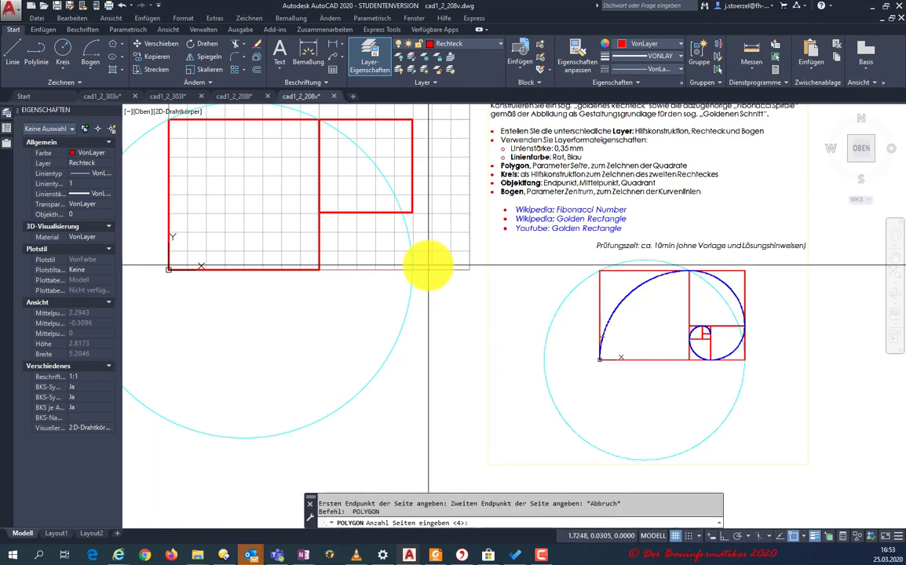
key(Return)
click(503, 523)
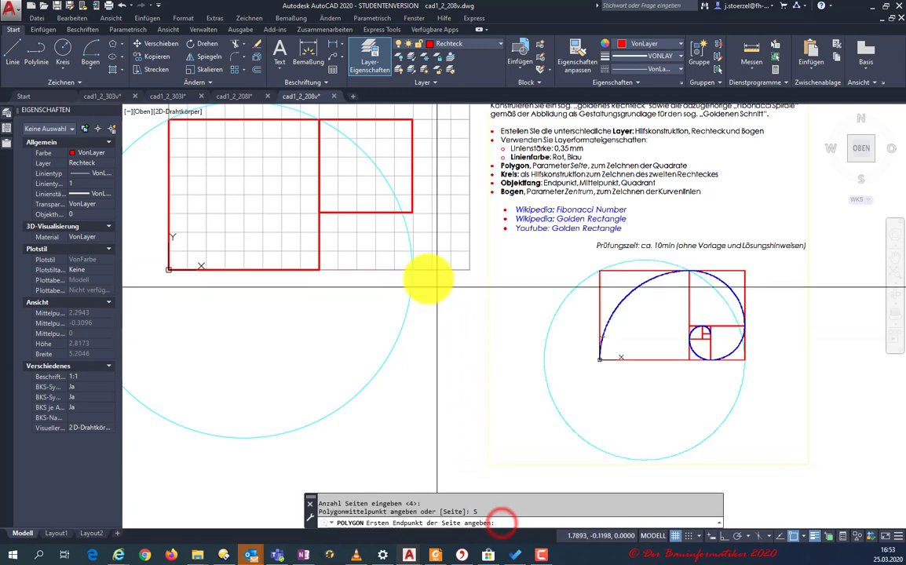
click(413, 268)
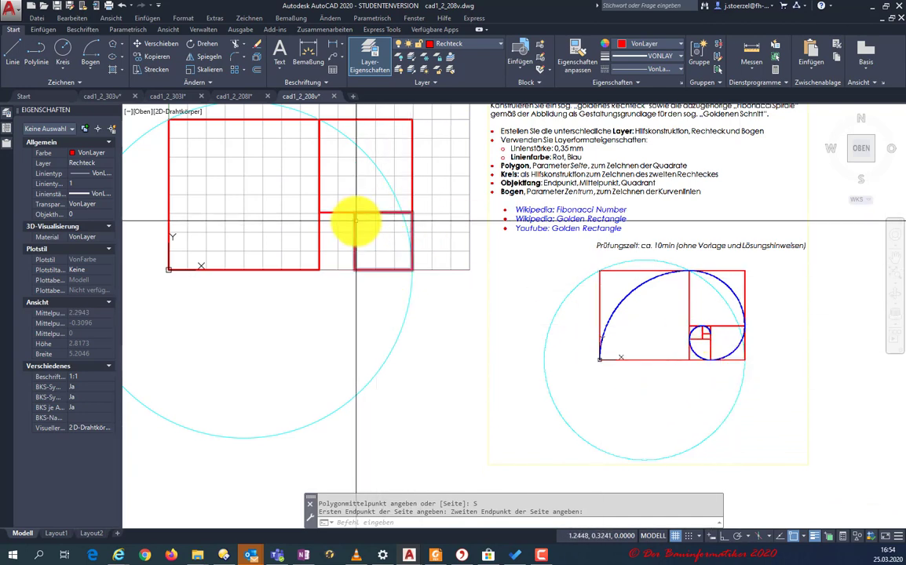
scroll(360, 232, up, 4)
scroll(361, 234, down, 4)
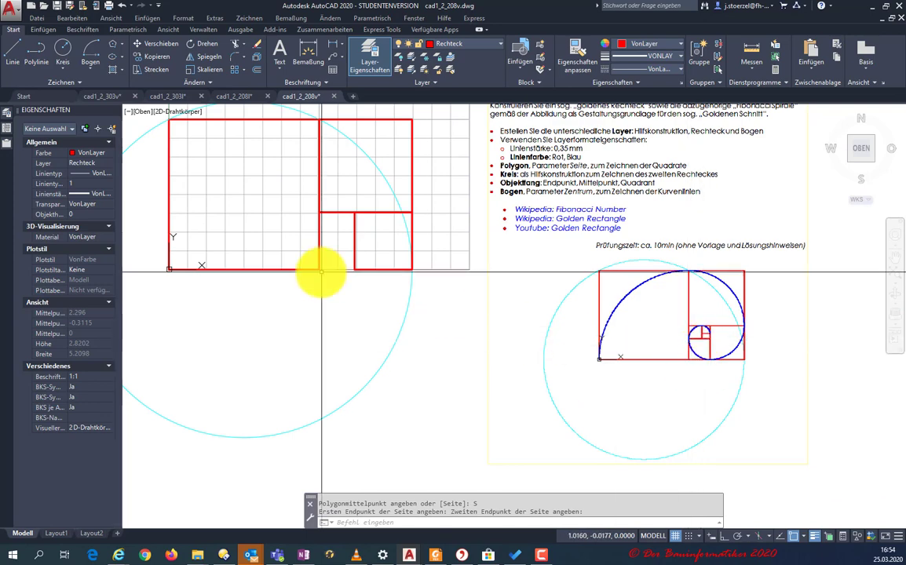
scroll(345, 245, up, 1)
scroll(351, 263, up, 1)
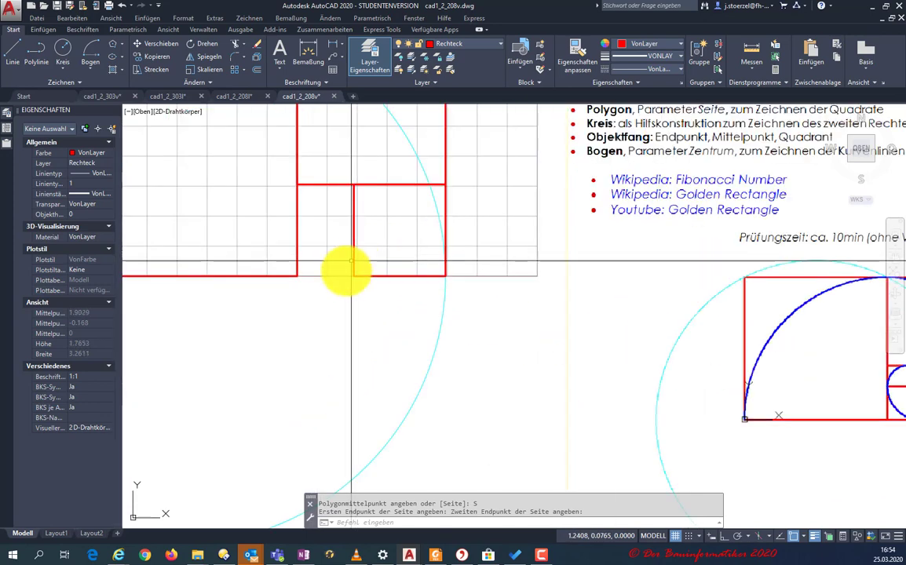
Repeat POLYGON and draw the fourth square by side, left of the third along the bottom edge
right_click(323, 322)
mouse_move(362, 342)
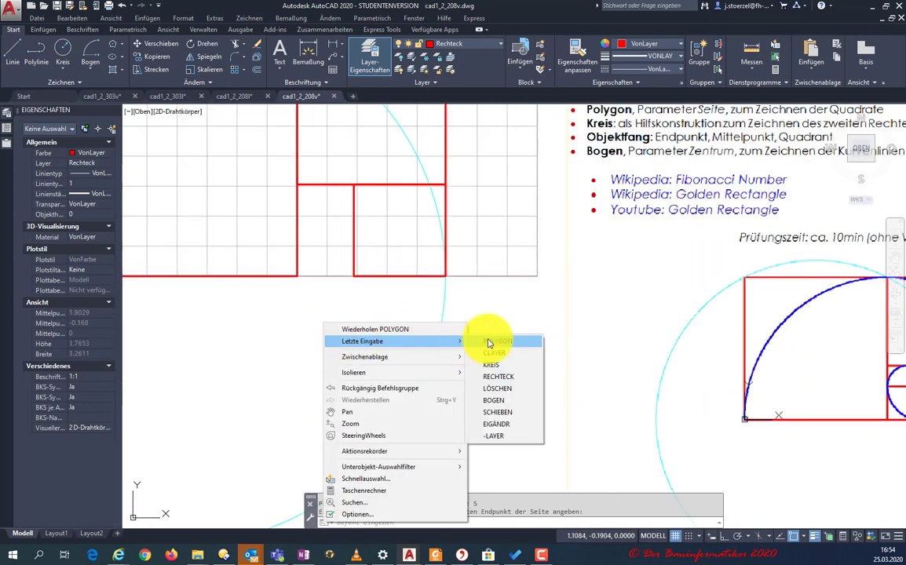
click(487, 343)
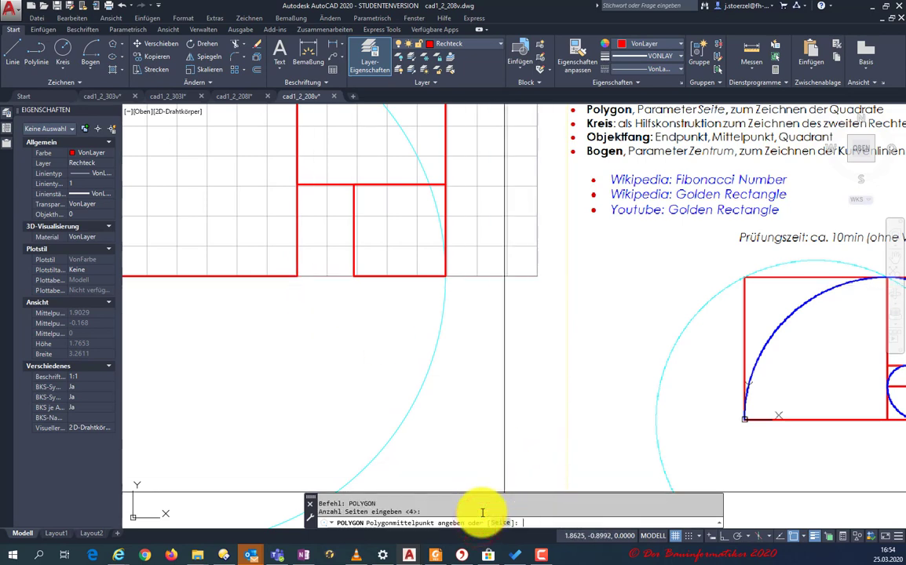
click(499, 522)
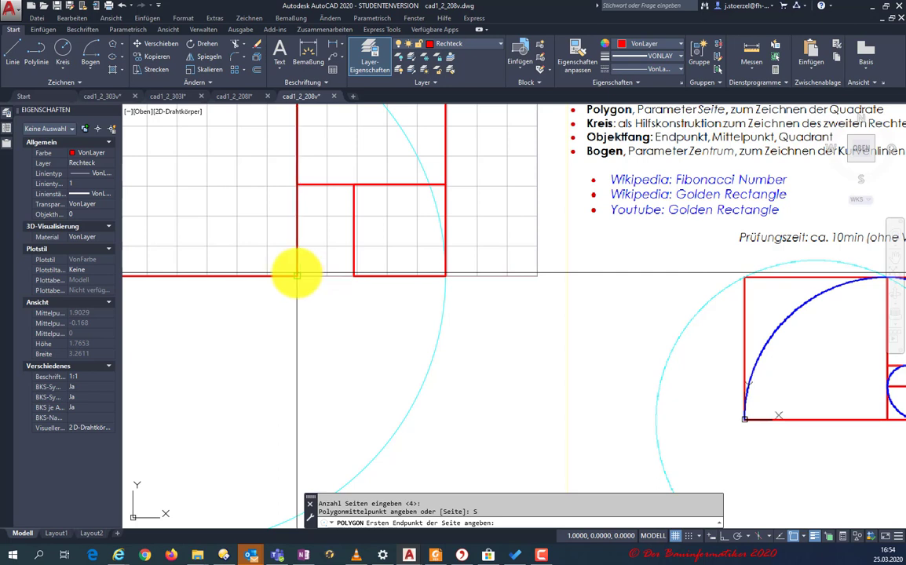
click(297, 275)
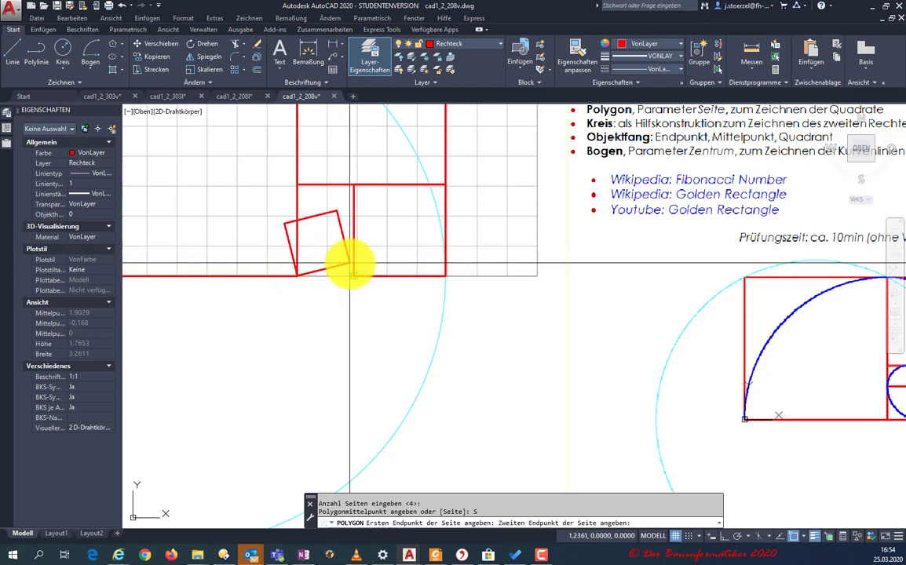
click(355, 275)
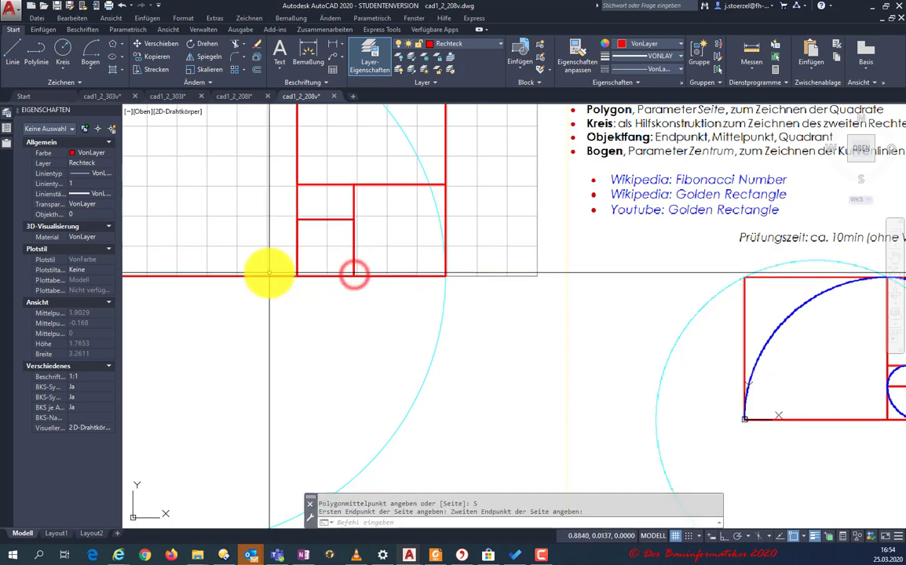
scroll(336, 271, down, 3)
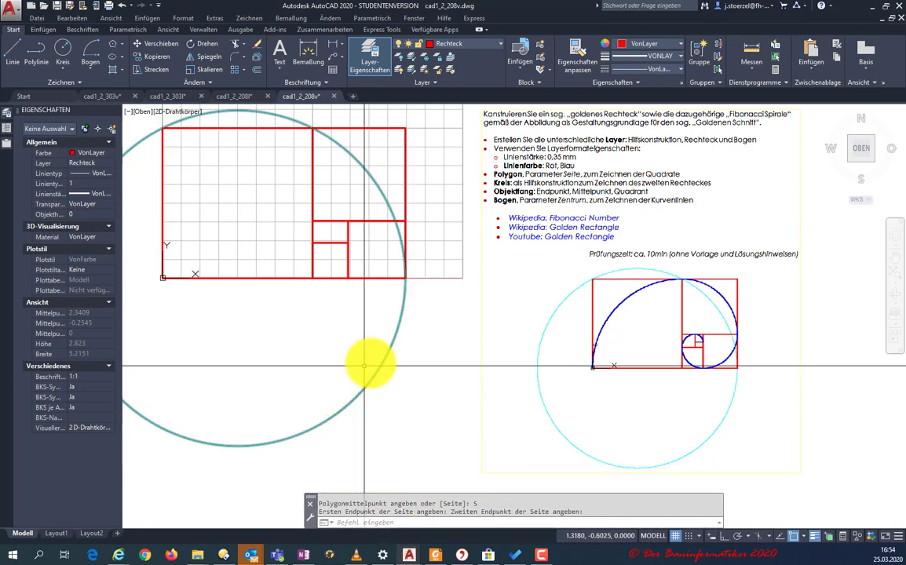
Draw the fifth square by side on top of the fourth, then zoom in on the small squares
key(Return)
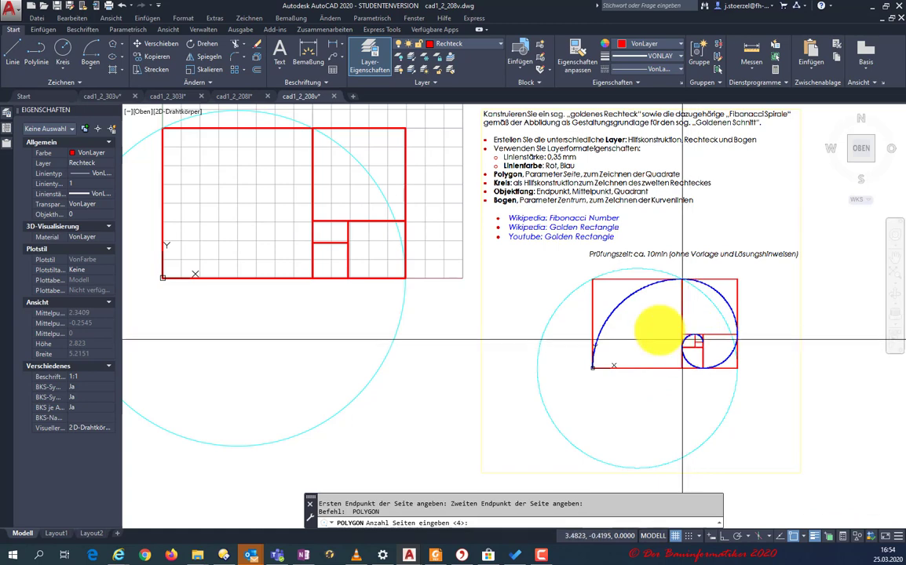
scroll(322, 226, up, 4)
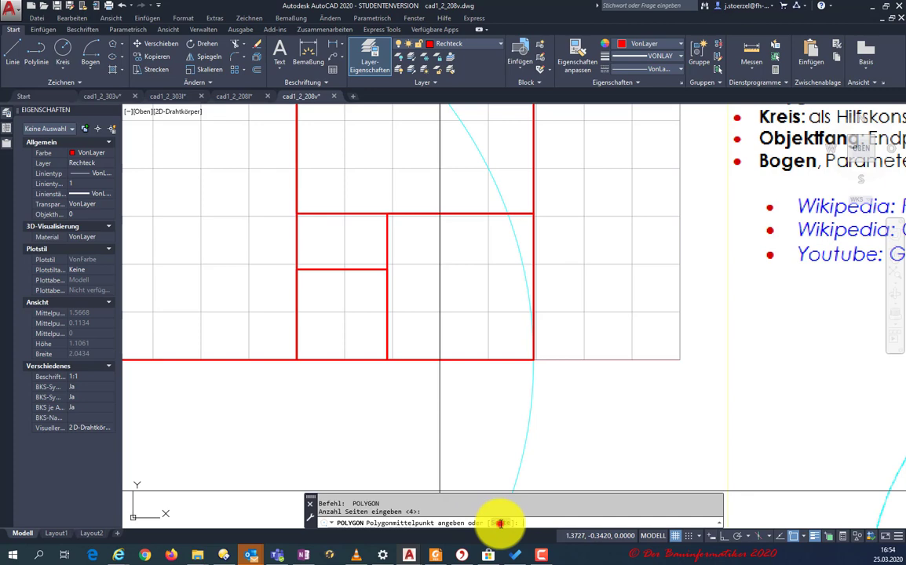
click(501, 523)
scroll(334, 249, down, 2)
scroll(320, 239, down, 1)
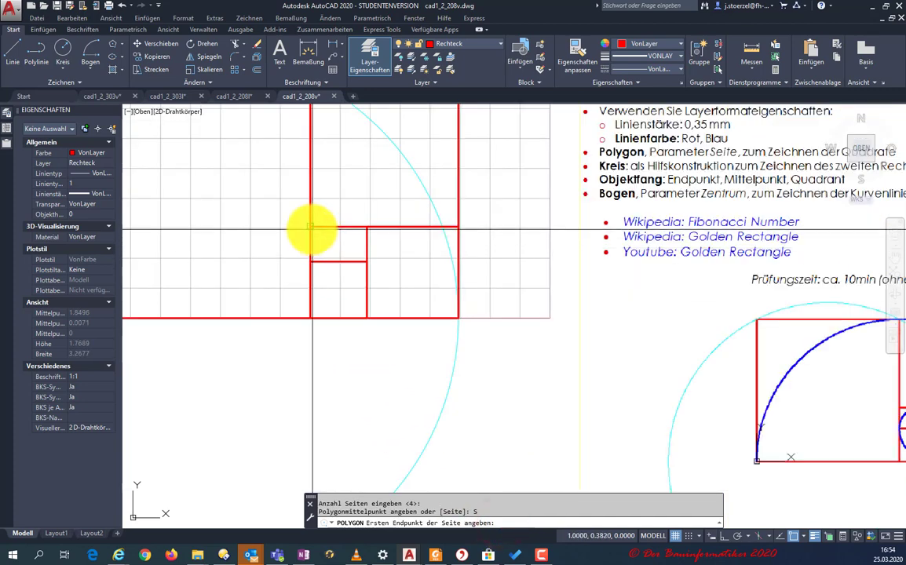
click(311, 229)
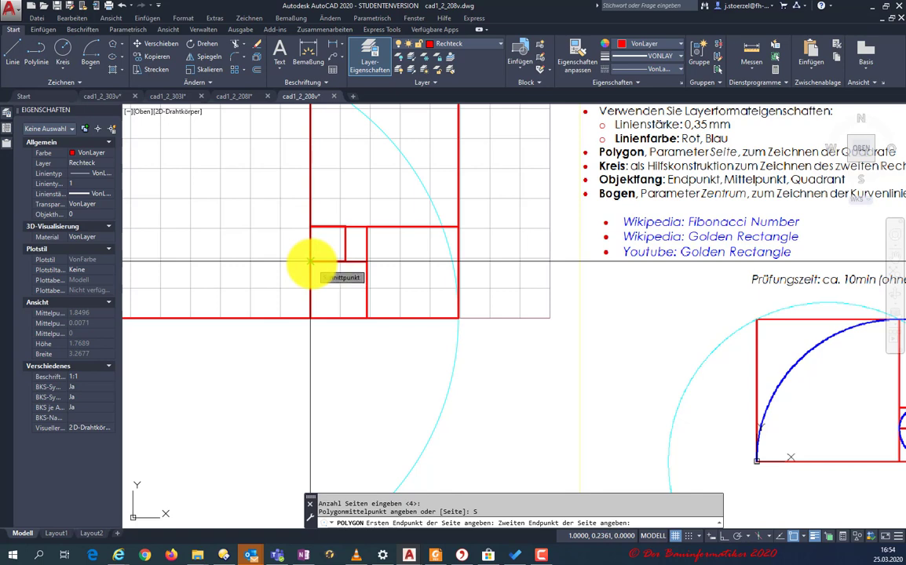
click(312, 261)
scroll(322, 272, down, 2)
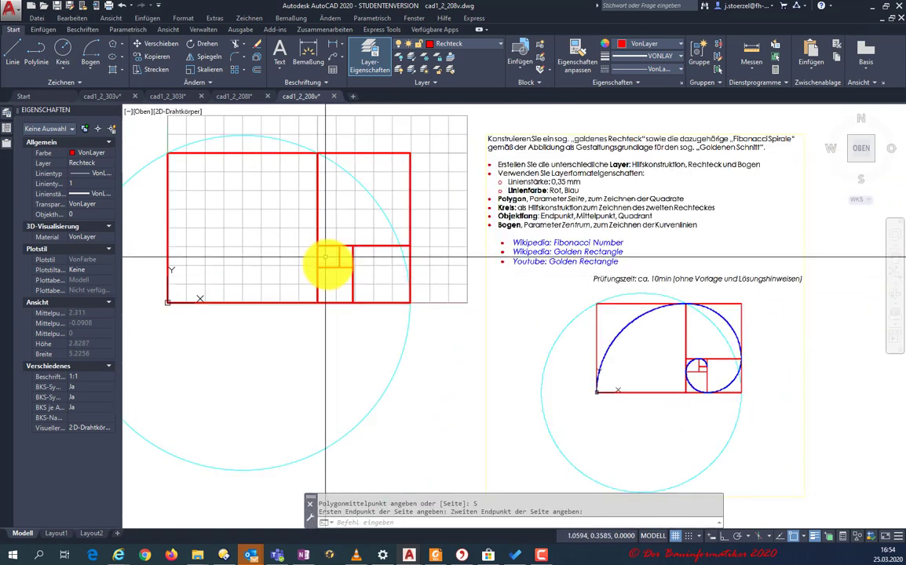
scroll(704, 357, up, 4)
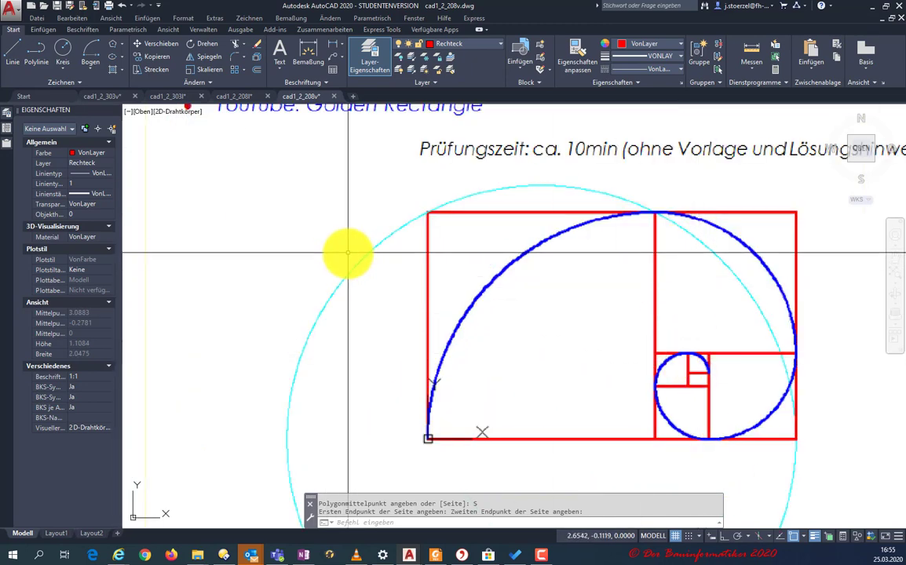
scroll(348, 252, down, 3)
scroll(158, 191, down, 2)
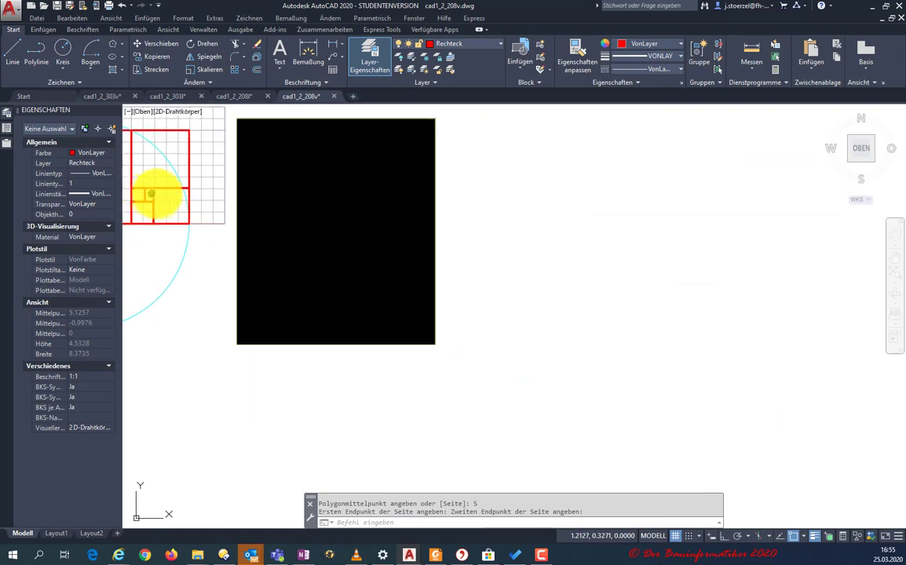
scroll(293, 217, up, 2)
scroll(277, 212, up, 3)
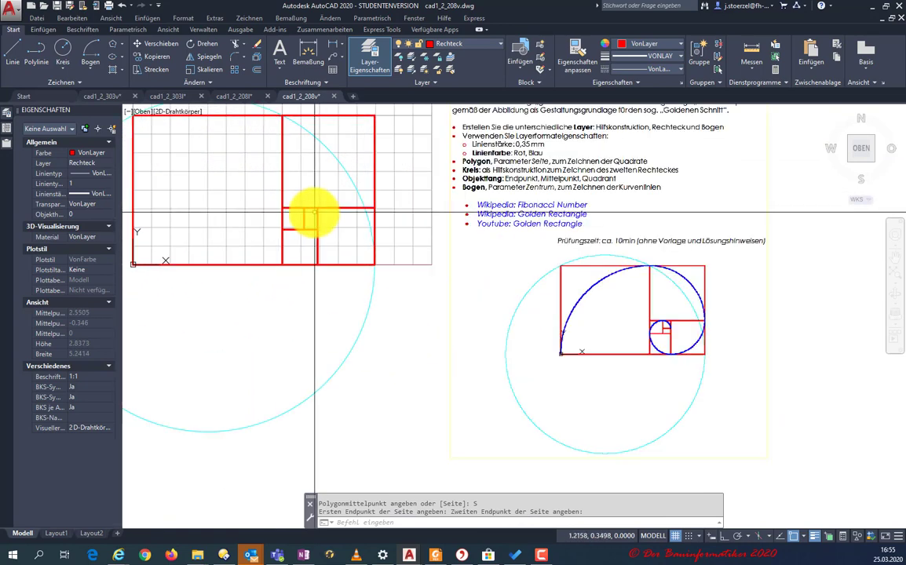
scroll(315, 212, up, 2)
scroll(376, 243, up, 2)
scroll(846, 366, down, 4)
scroll(314, 227, up, 3)
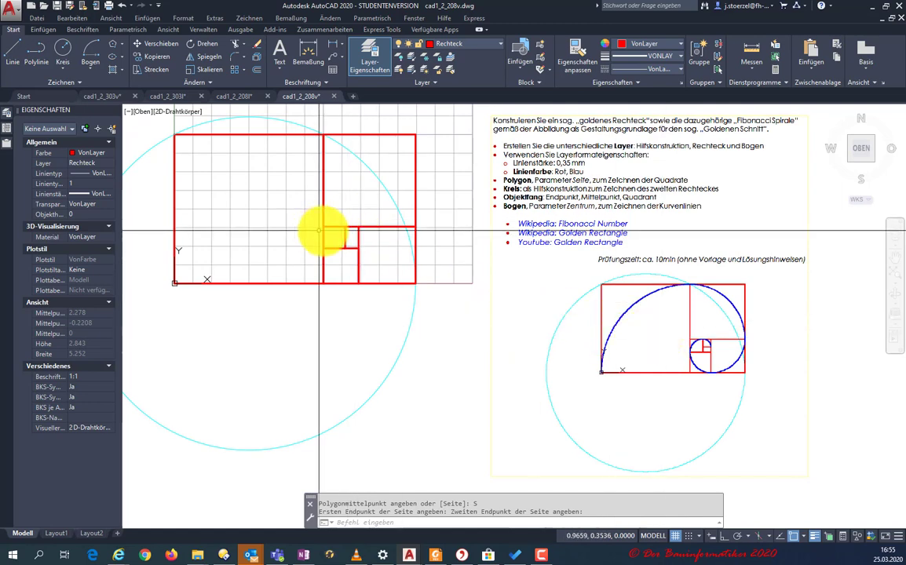
scroll(319, 230, up, 5)
scroll(336, 231, up, 2)
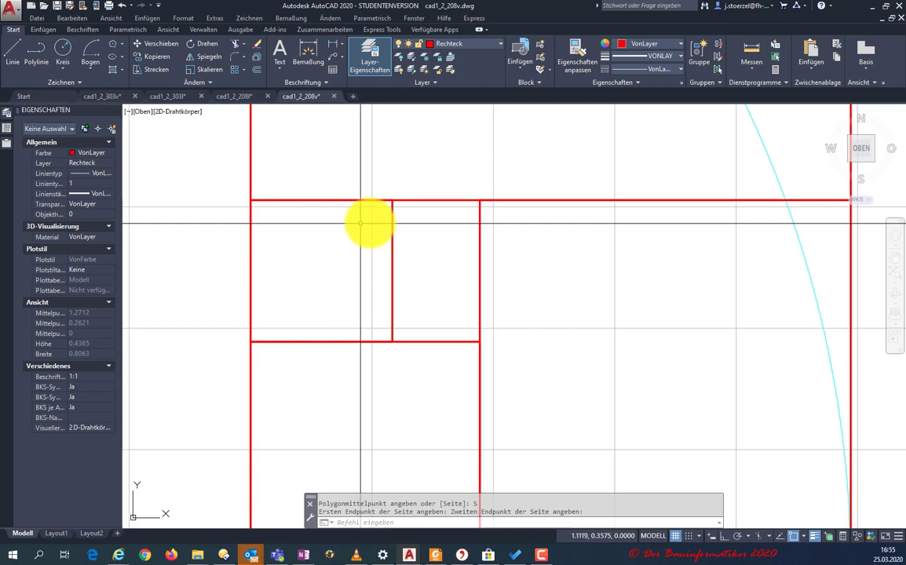
Draw a sixth, smaller red square with the Polygon Side option between the two rectangle corner points
right_click(579, 263)
mouse_move(629, 282)
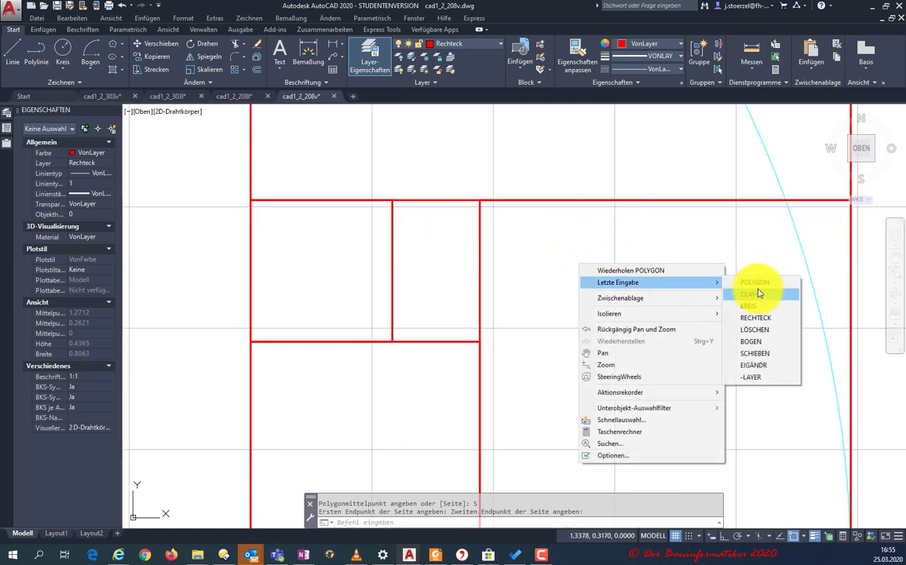
click(754, 282)
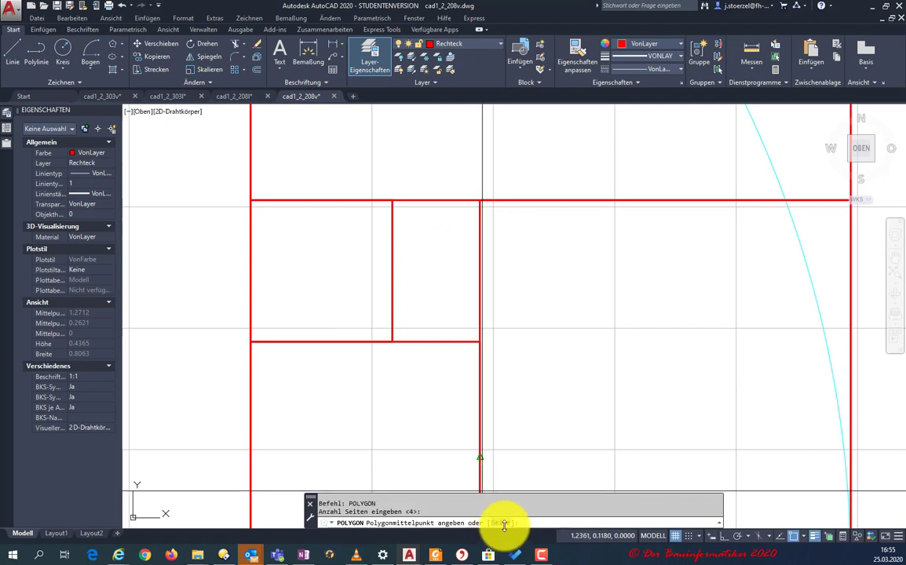
click(504, 524)
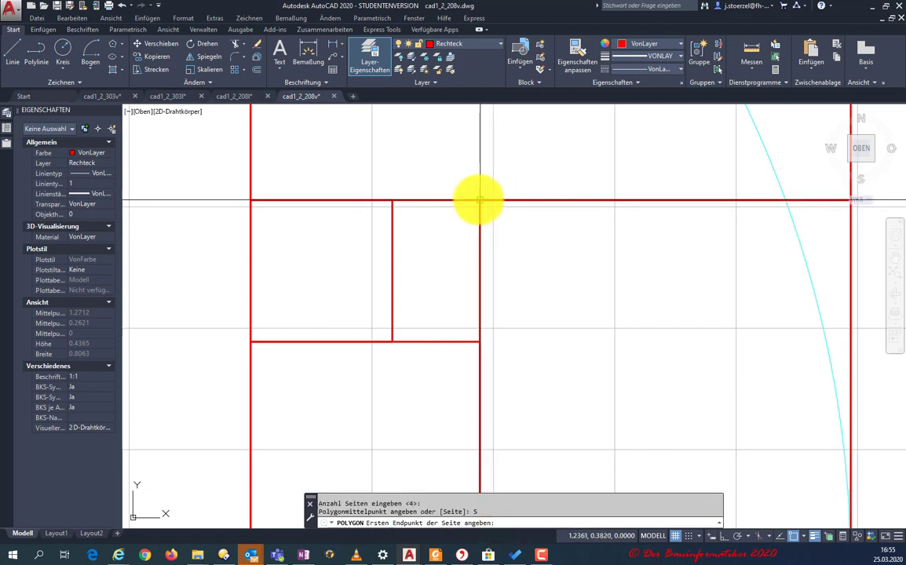
click(478, 201)
click(392, 201)
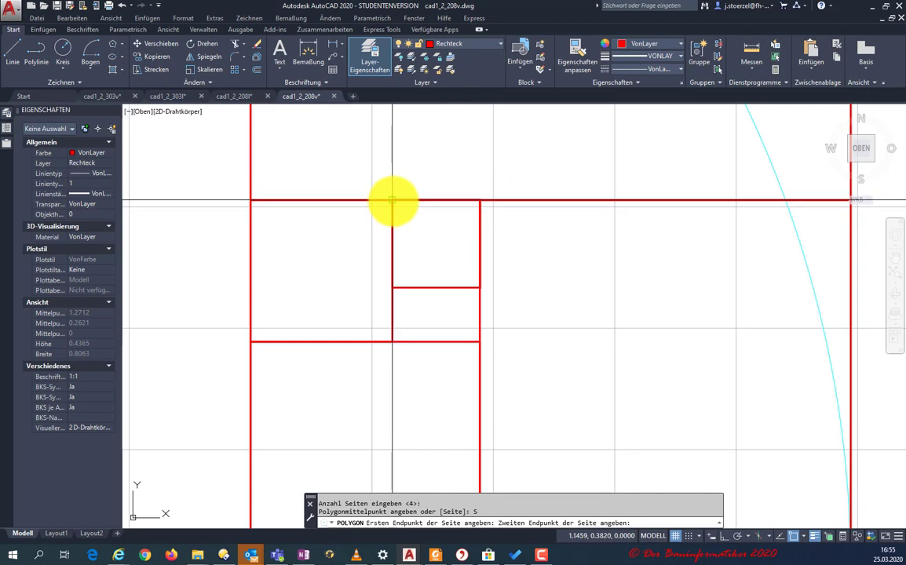
click(392, 201)
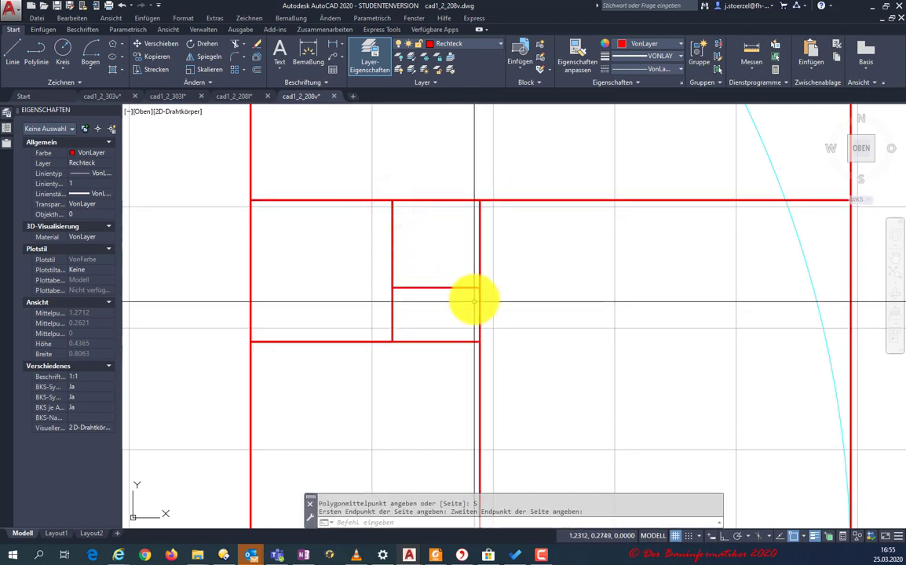
Zoom out and pan to bring the whole rectangle and the template sheet into view
scroll(422, 270, down, 2)
scroll(421, 269, down, 2)
scroll(423, 269, down, 2)
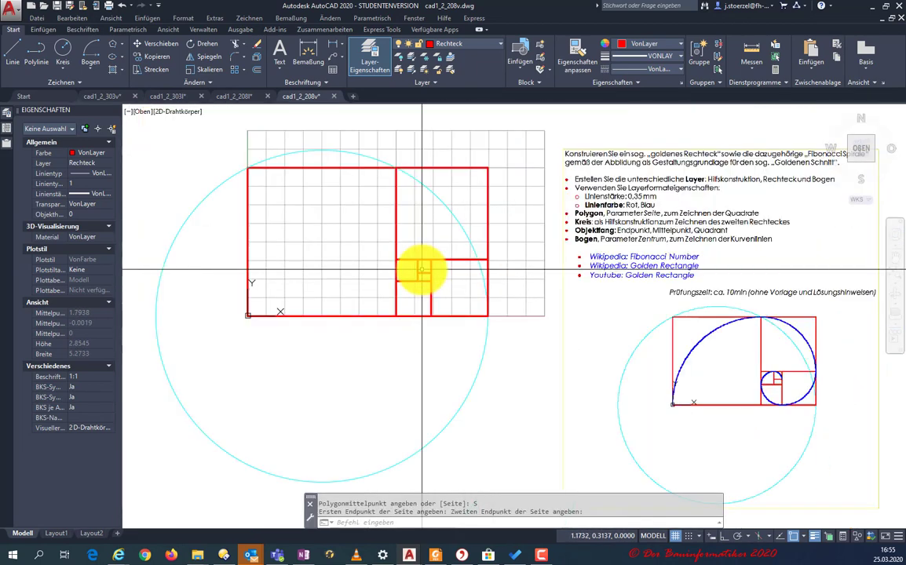
scroll(361, 239, down, 2)
scroll(340, 222, down, 2)
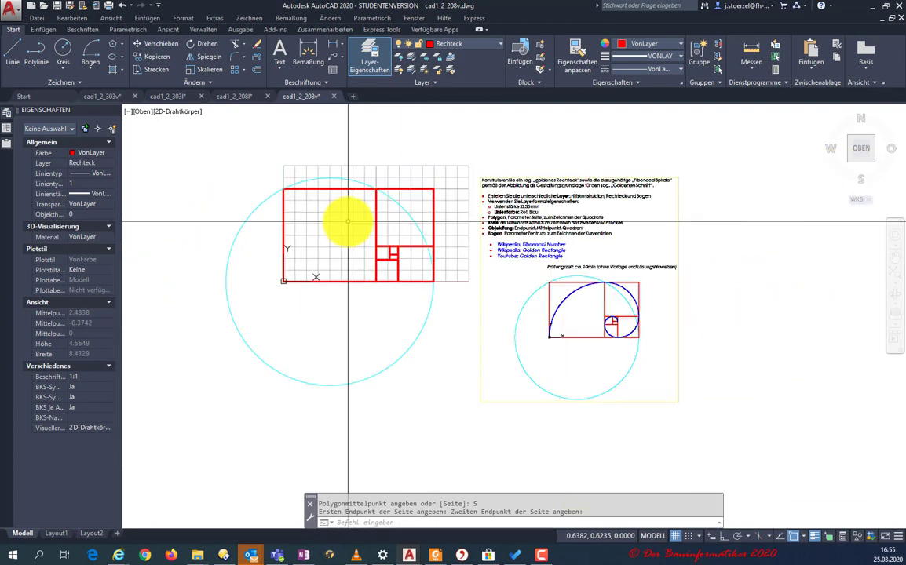
middle_drag(329, 209, 393, 258)
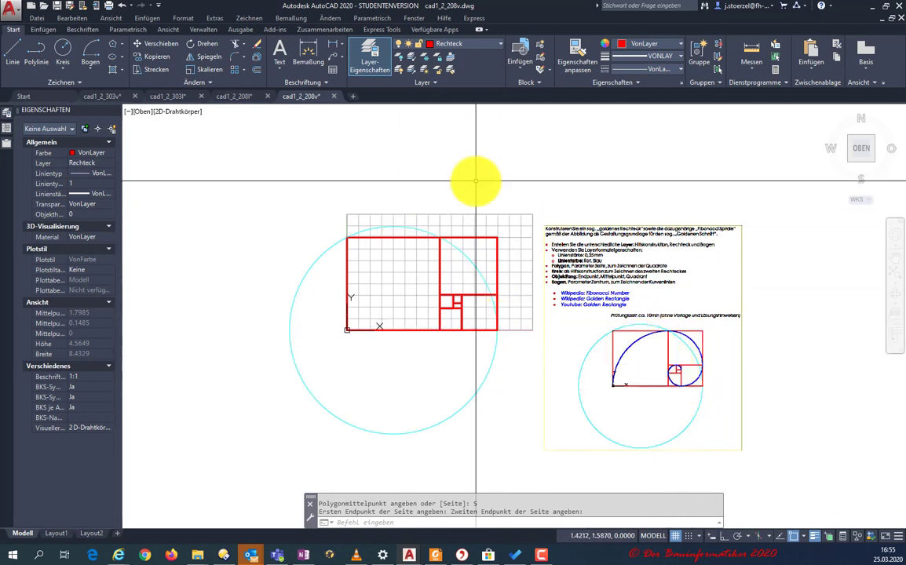
On the Bogen layer, draw a centre-start-end arc from the large square's top corner to the rectangle's lower-left corner
click(481, 43)
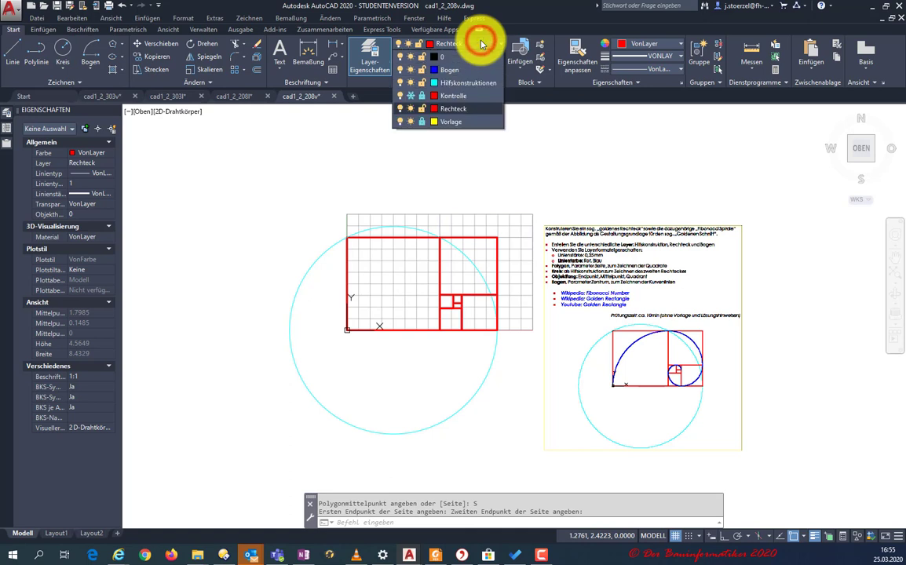
click(449, 70)
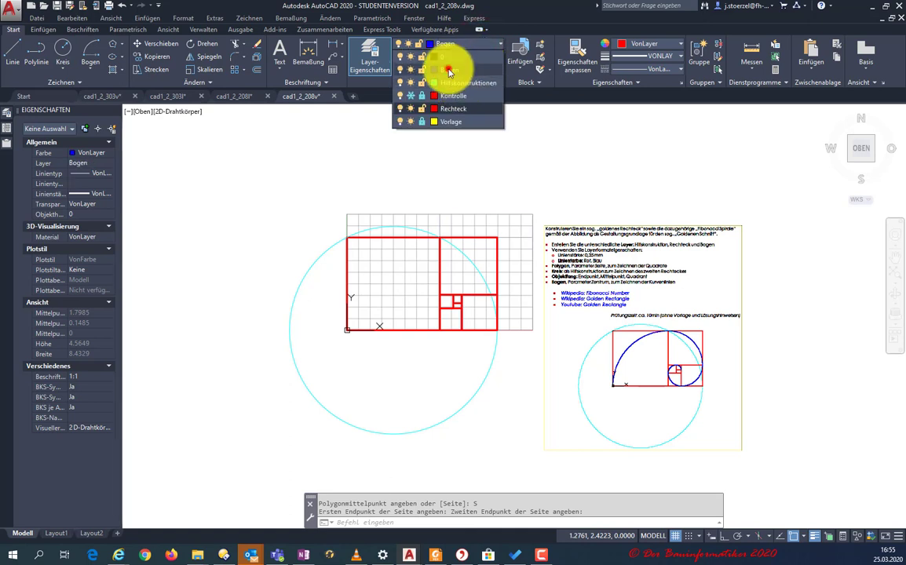
click(94, 72)
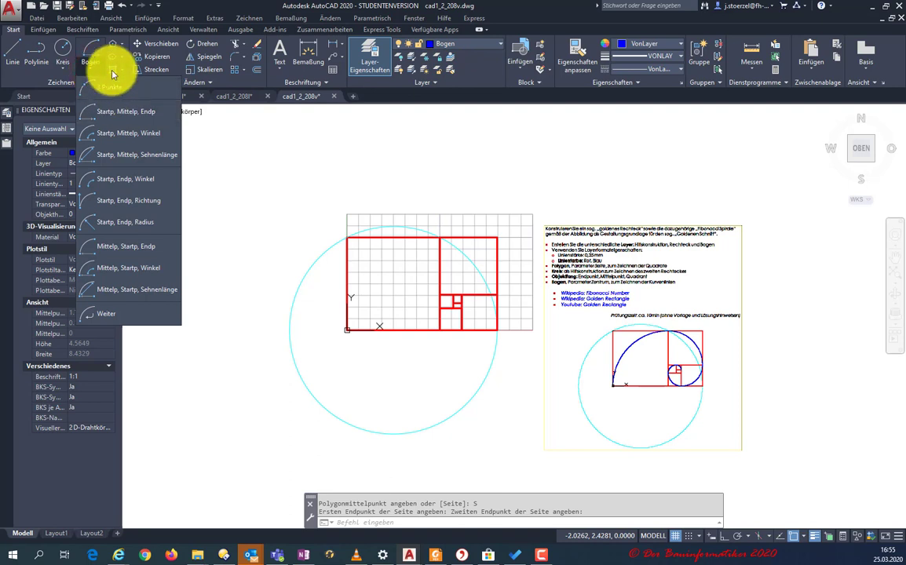
click(111, 89)
text(Z)
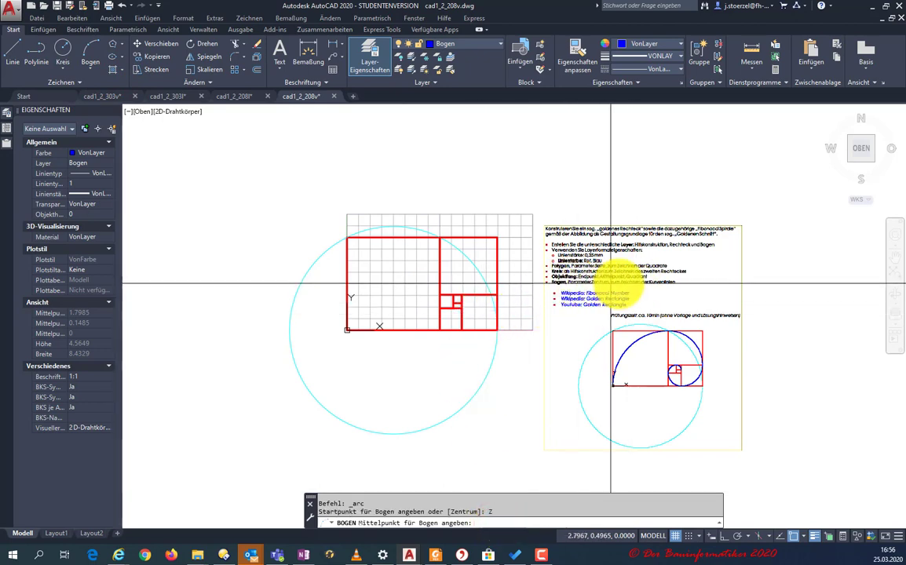
scroll(395, 301, up, 2)
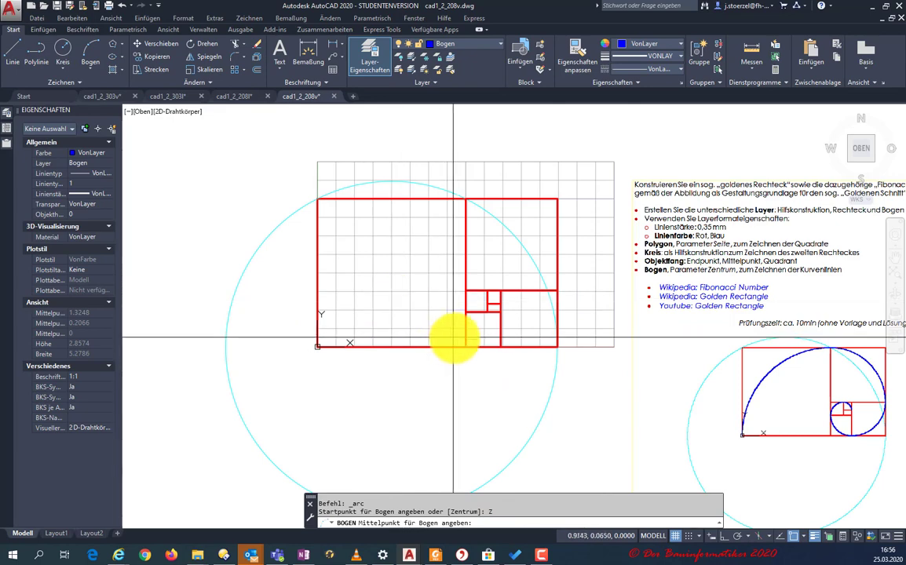
click(466, 346)
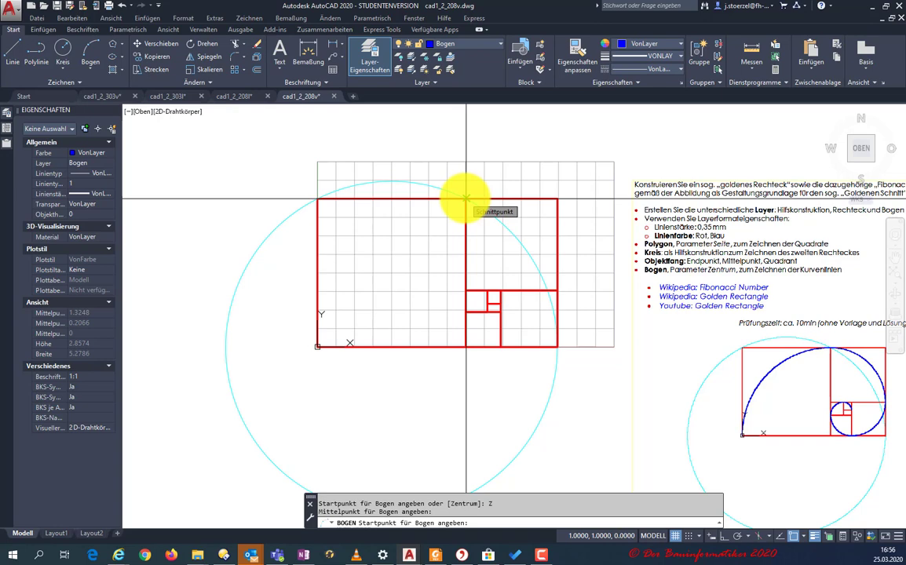
click(466, 199)
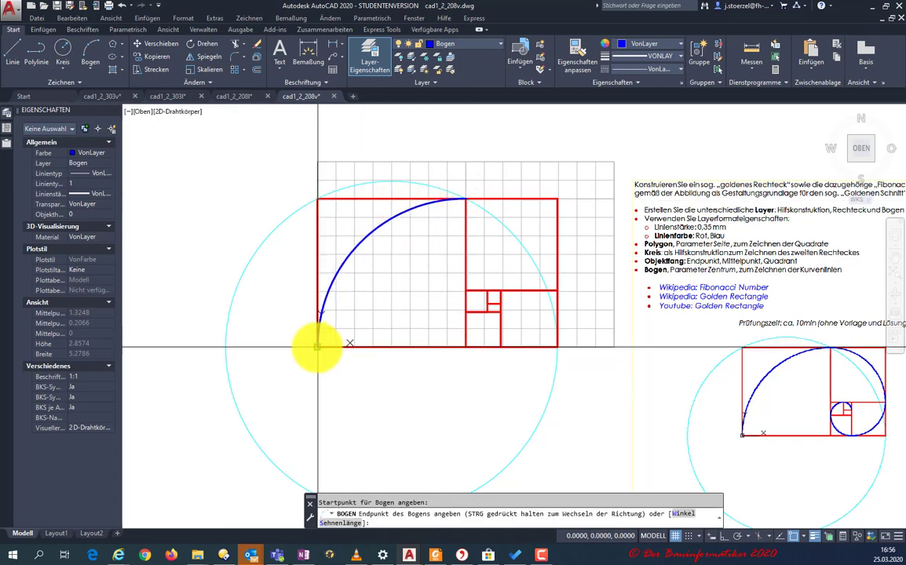
click(318, 346)
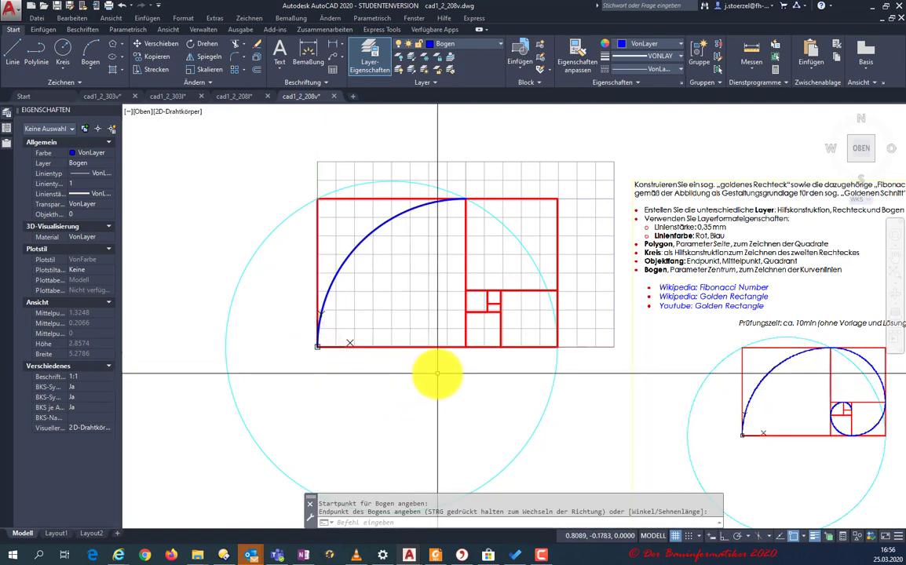
Draw a blue quarter-arc centred on the square corner, from the rectangle's right edge to the square's top
key(Return)
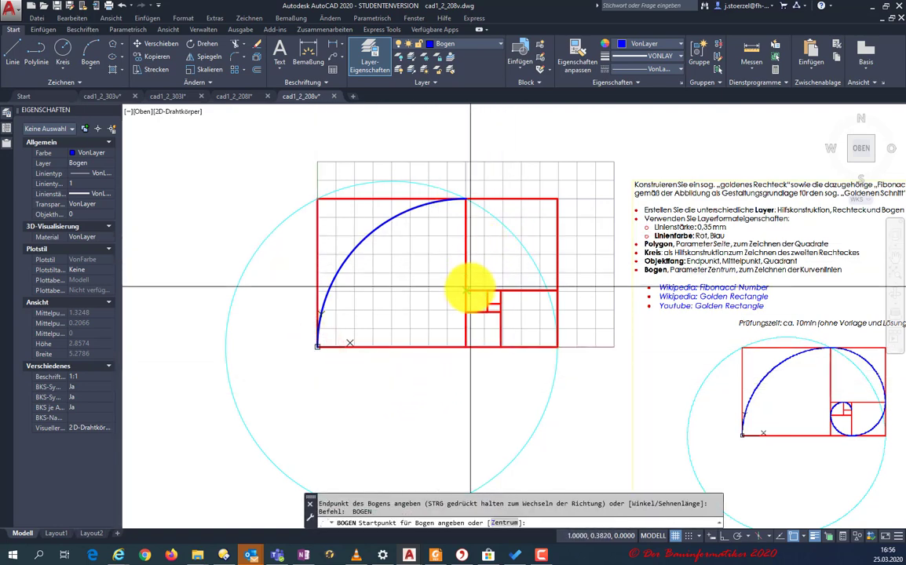
click(502, 522)
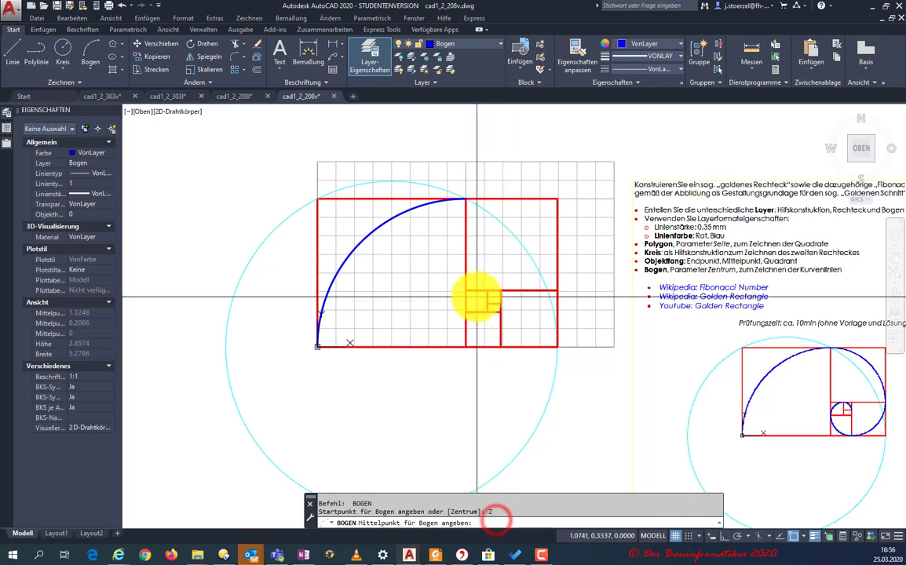
click(467, 291)
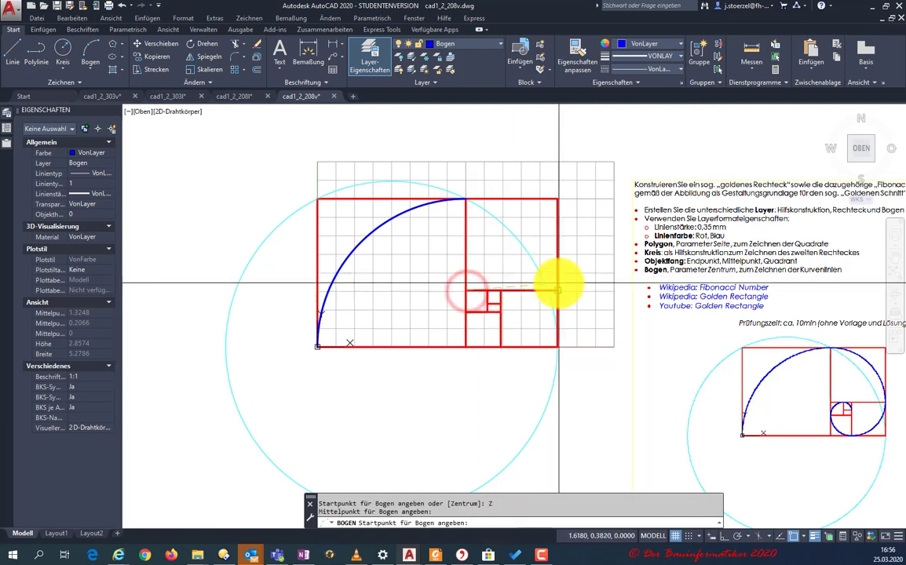
click(557, 292)
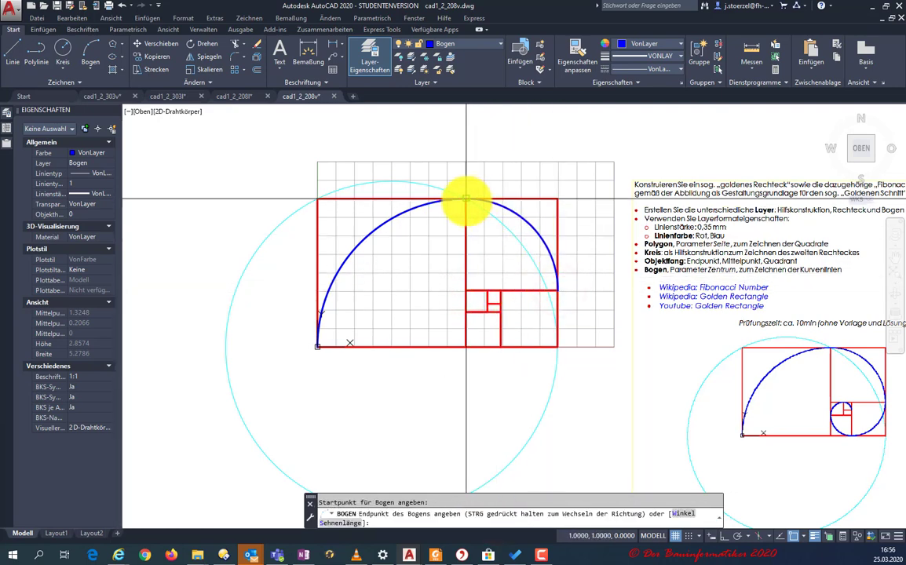
click(467, 200)
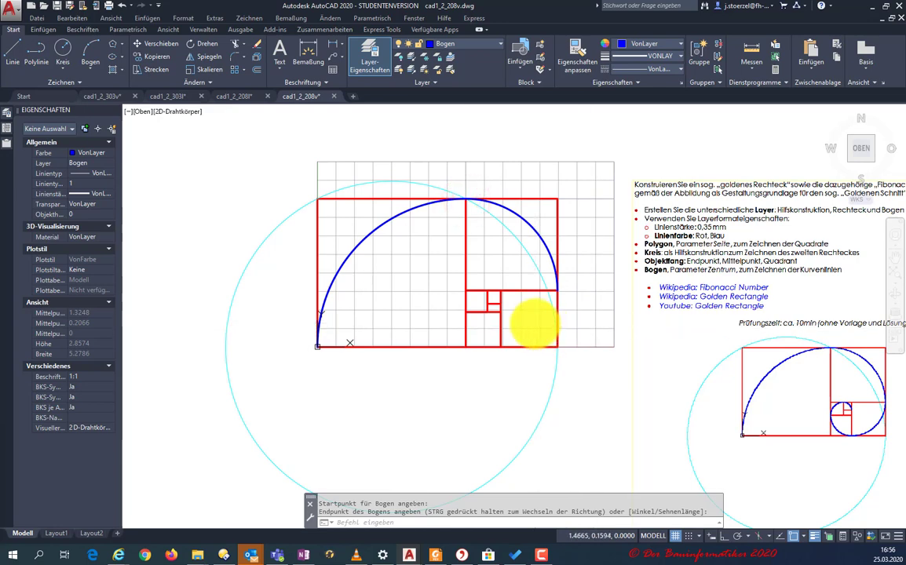
Draw the next quarter-arc centred on the lower square corner, from the bottom edge to the rectangle's right edge
key(Return)
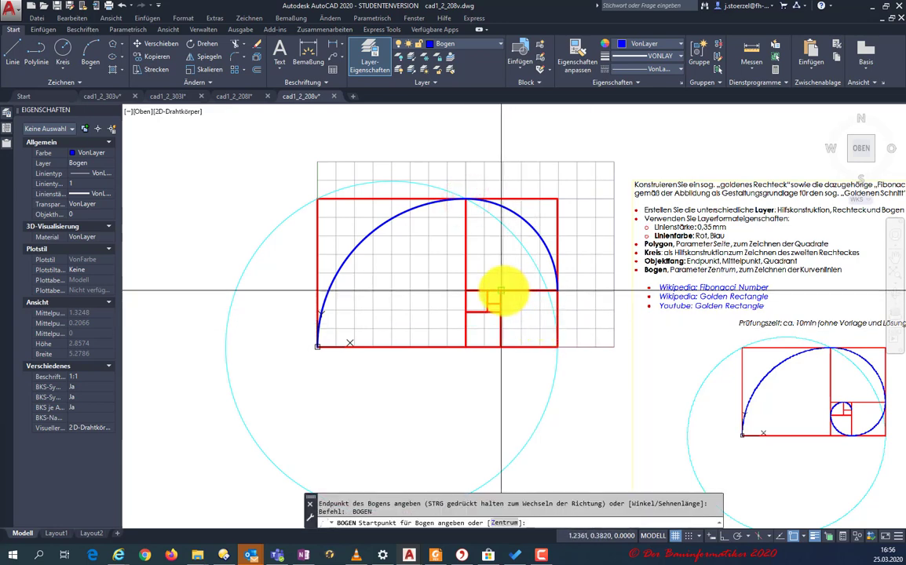
click(505, 522)
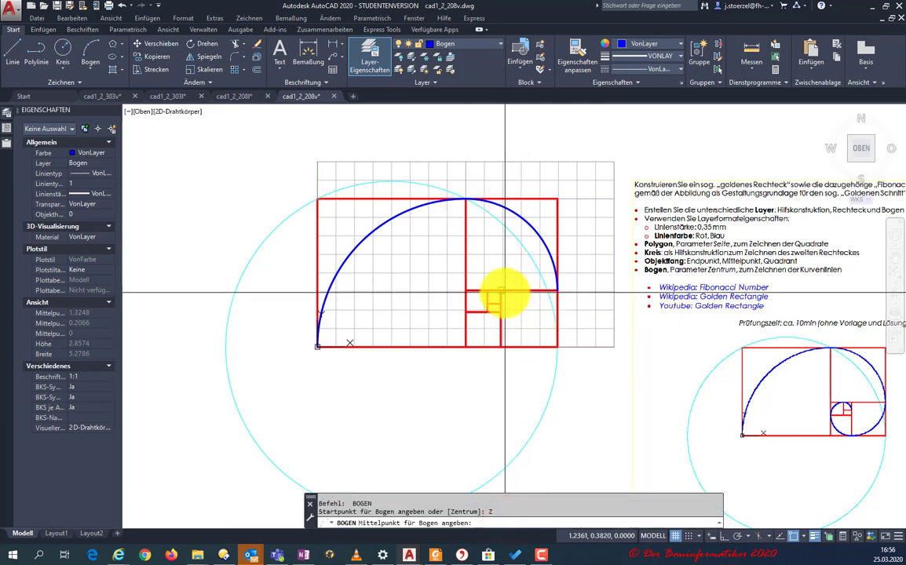
click(502, 291)
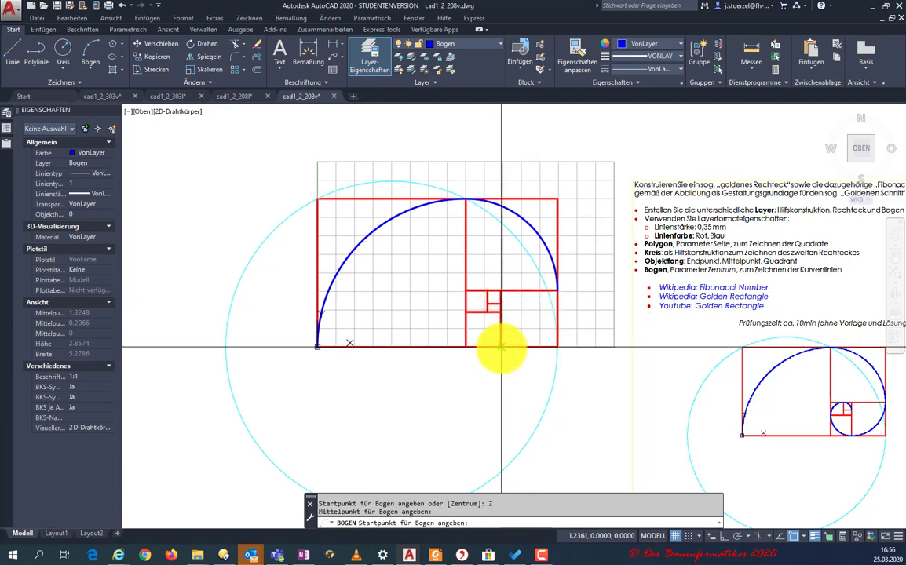
click(502, 348)
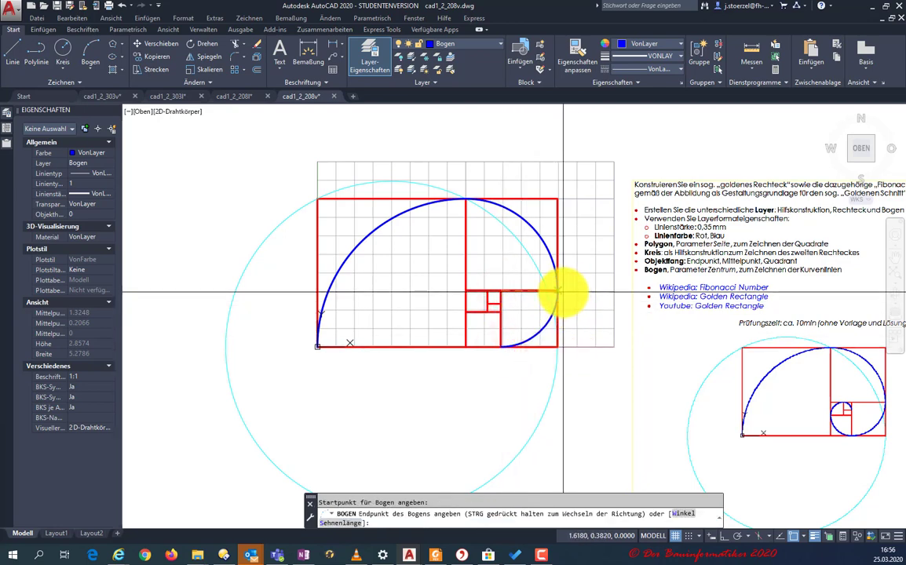
click(561, 292)
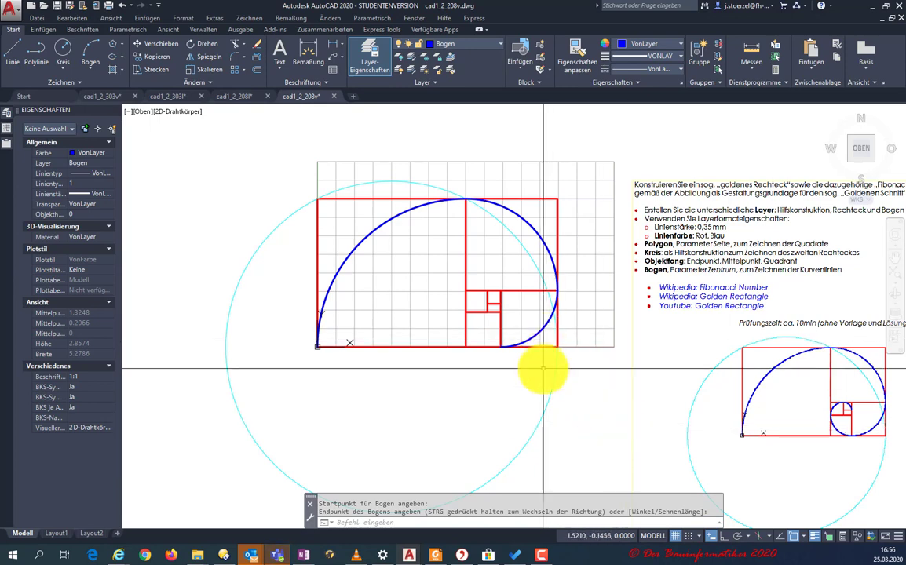
Draw the fourth quarter-arc with the Zentrum option, centred on the square corner and spanning two adjacent corners
key(Escape)
scroll(495, 393, up, 2)
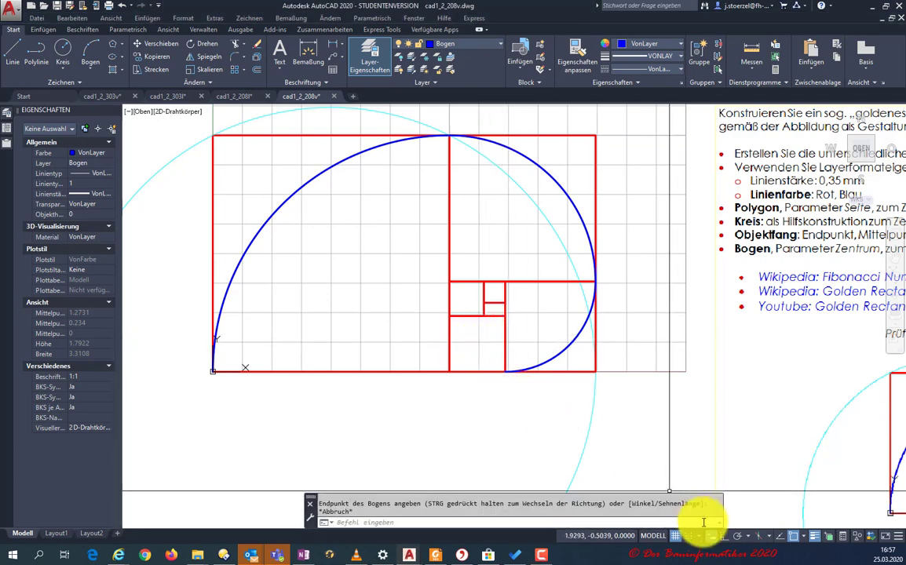
key(Return)
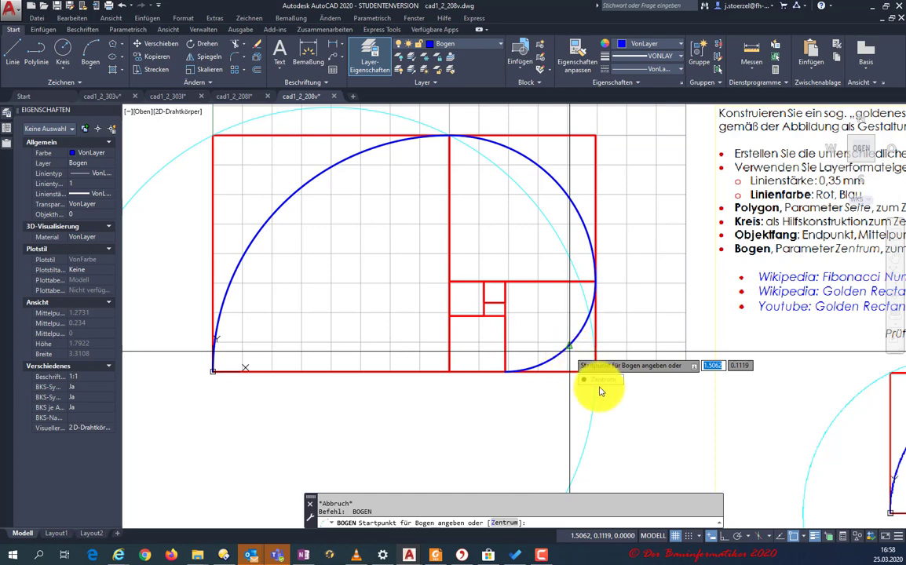
text(z)
key(Return)
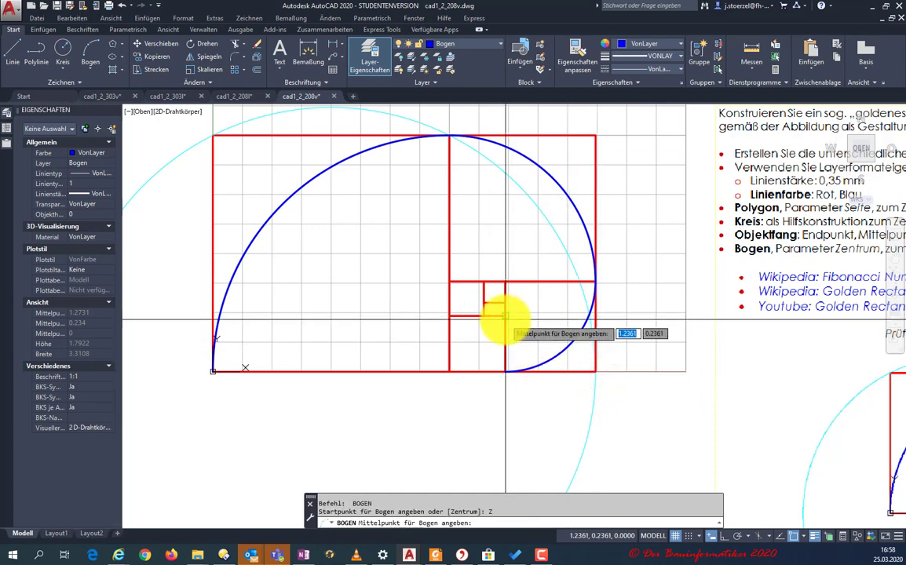
click(504, 317)
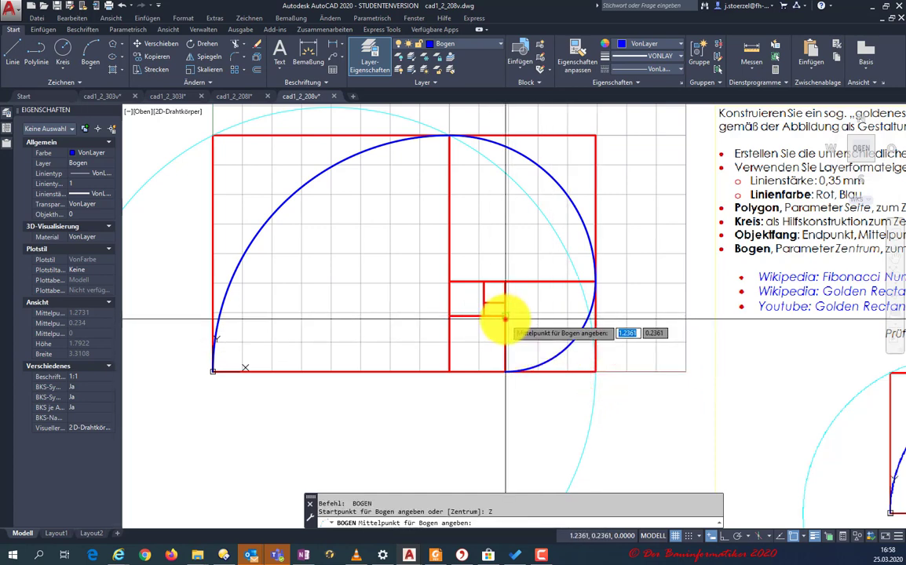
click(450, 317)
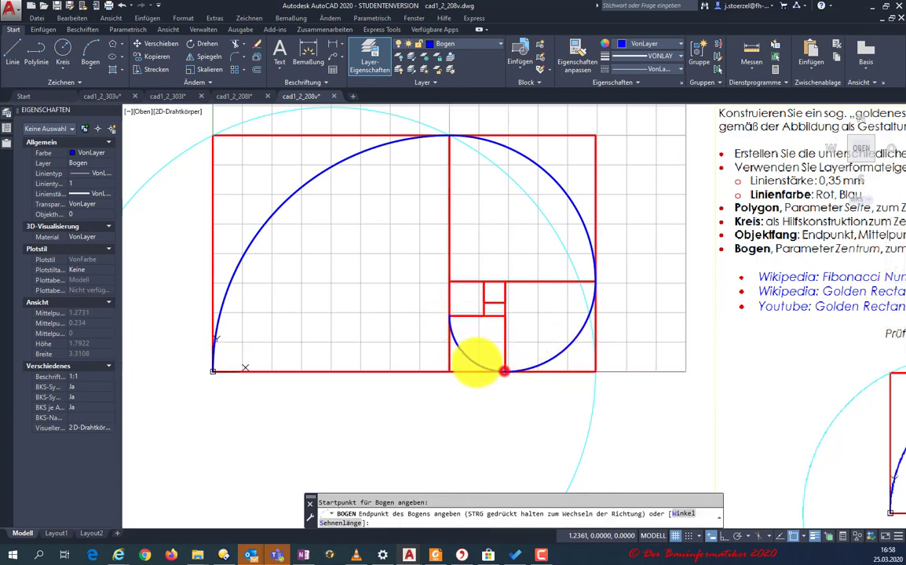
click(505, 371)
key(Return)
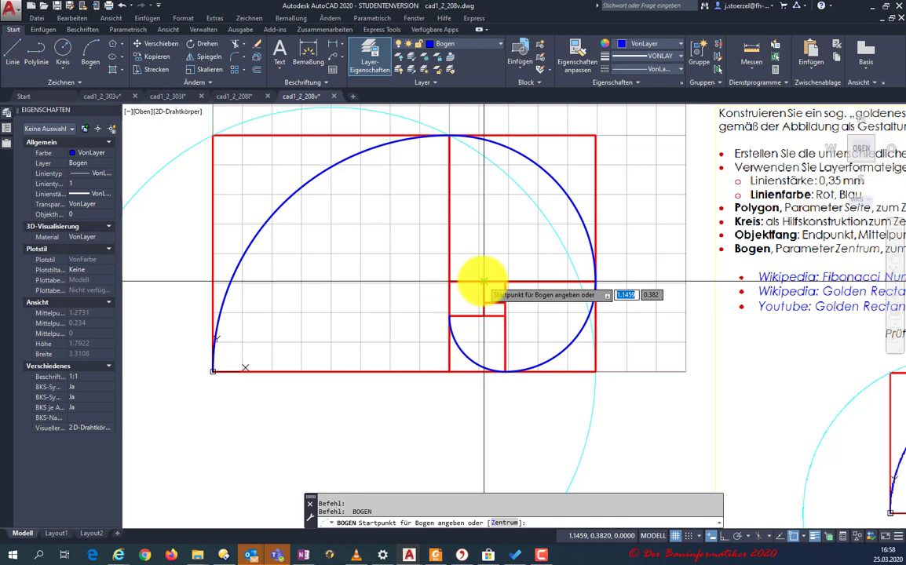
scroll(484, 281, up, 3)
scroll(487, 282, up, 2)
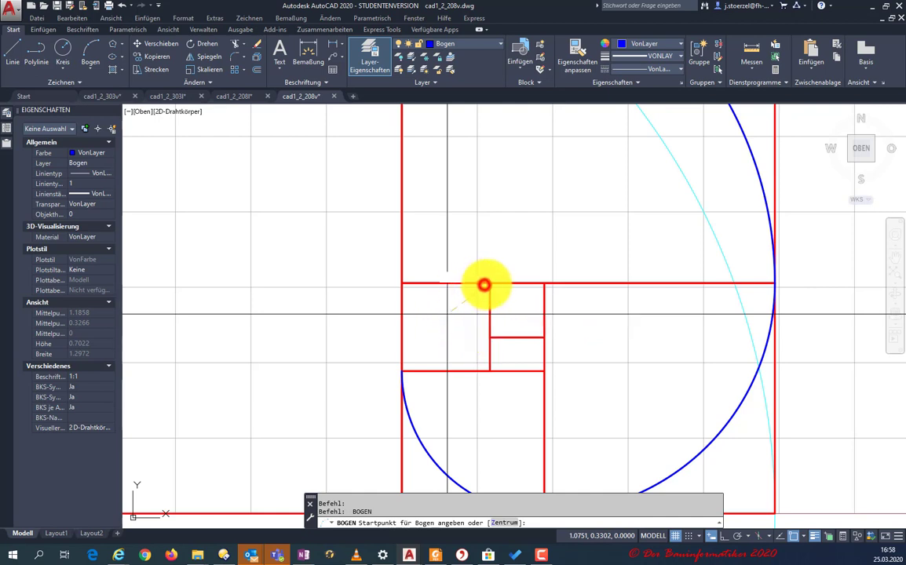
click(486, 284)
click(403, 283)
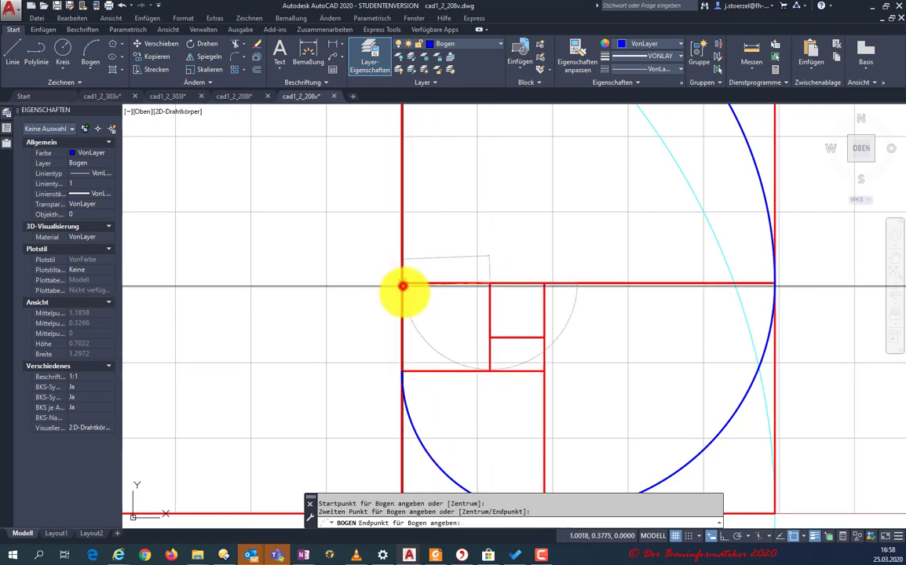
click(402, 286)
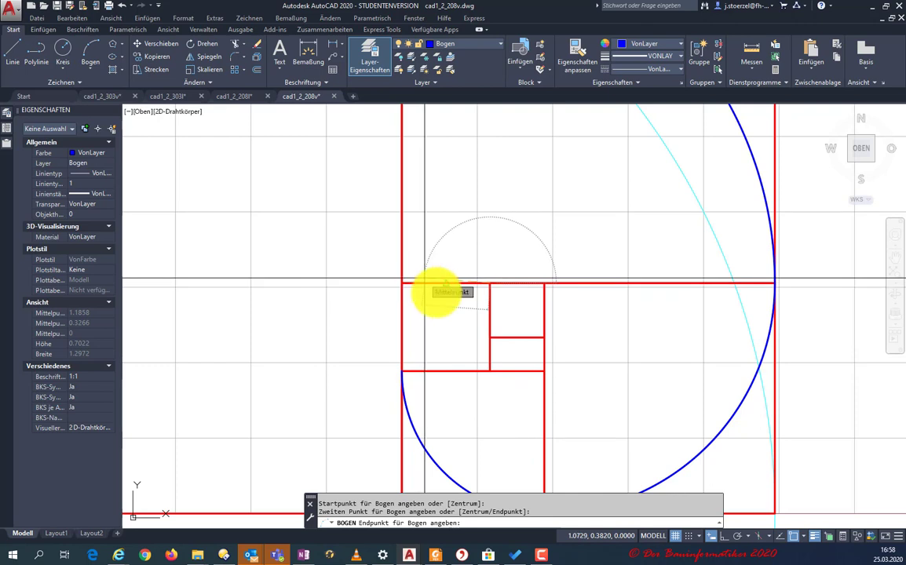
key(Escape)
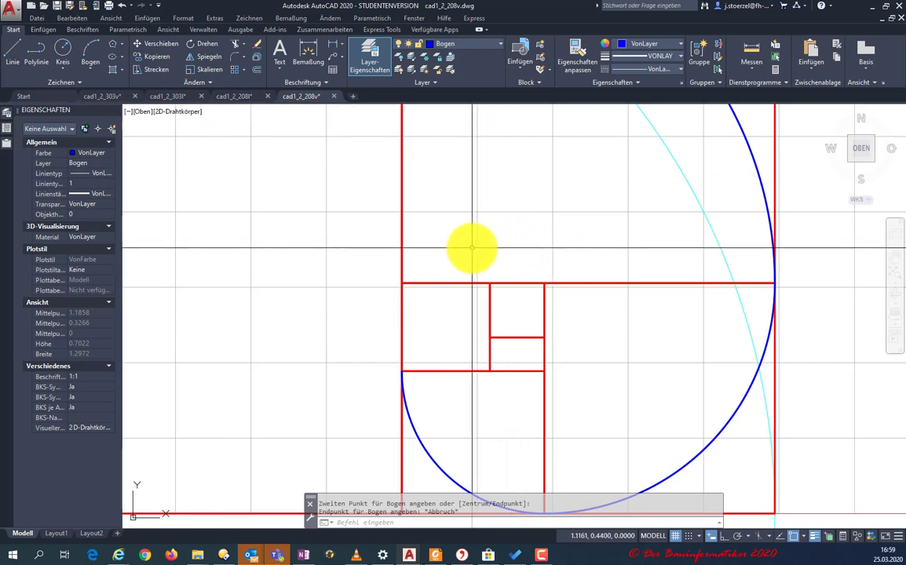
Try a centre-point arc in the fifth square, then cancel the wrongly placed attempt
key(Return)
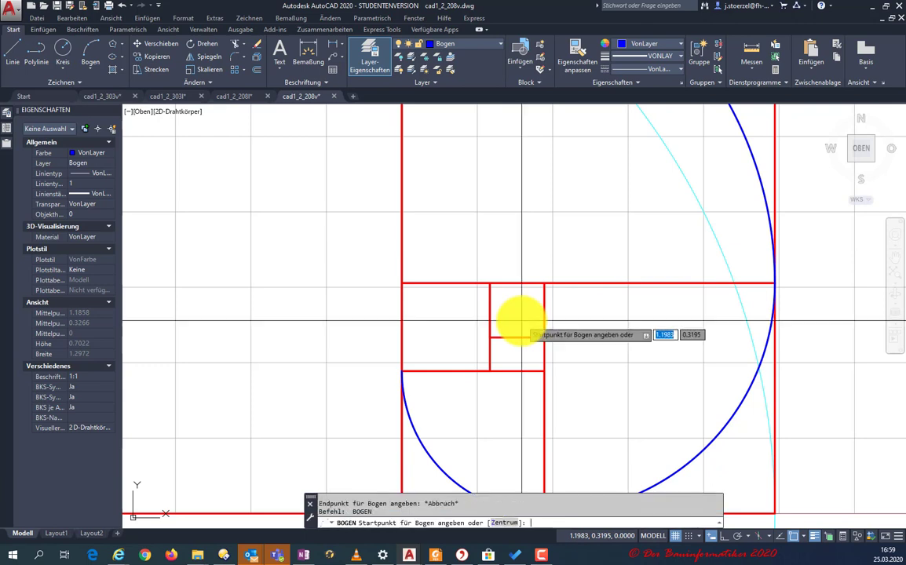
key(Escape)
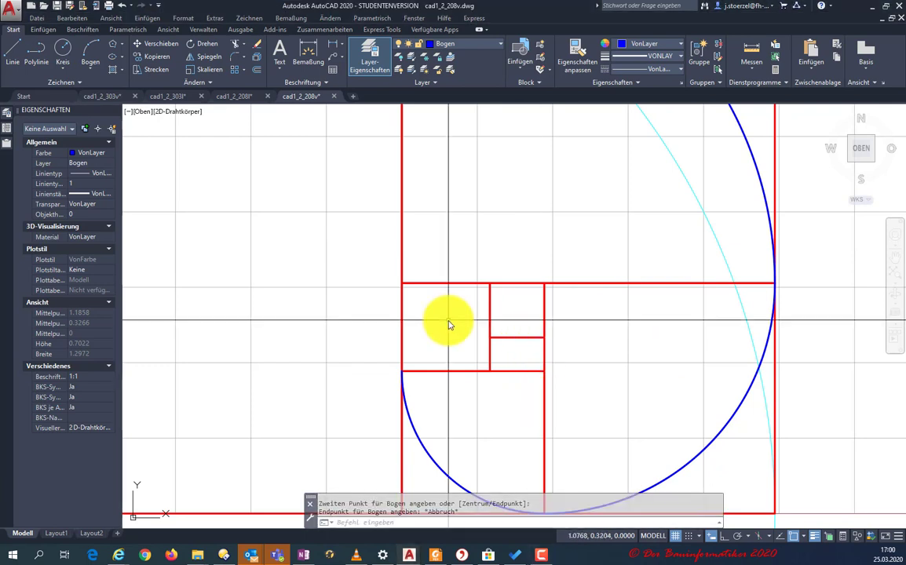
key(Return)
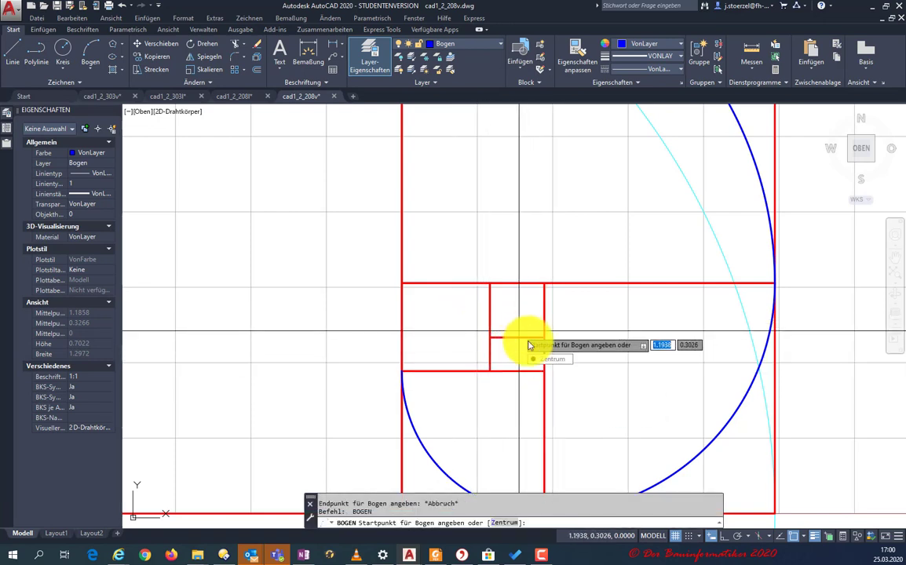
click(544, 360)
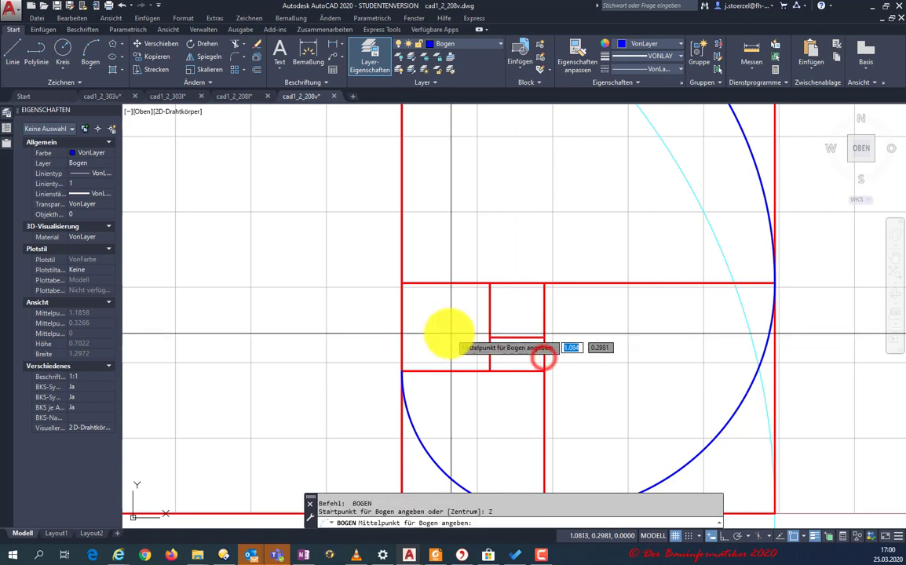
click(489, 371)
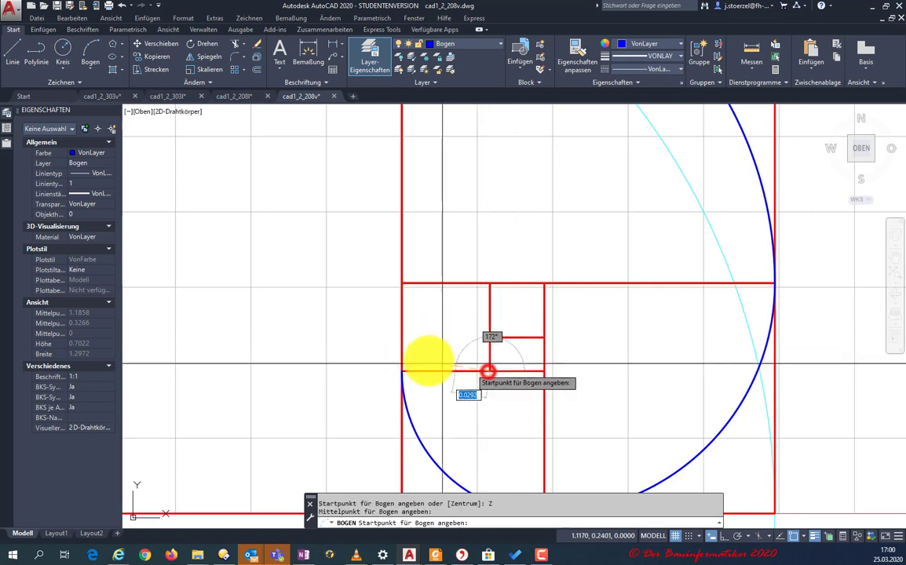
click(402, 371)
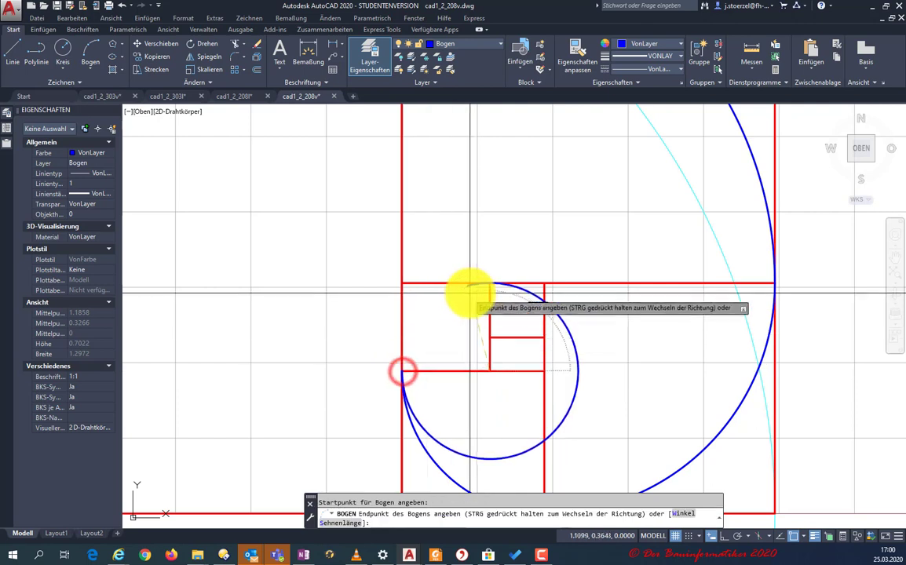
key(Escape)
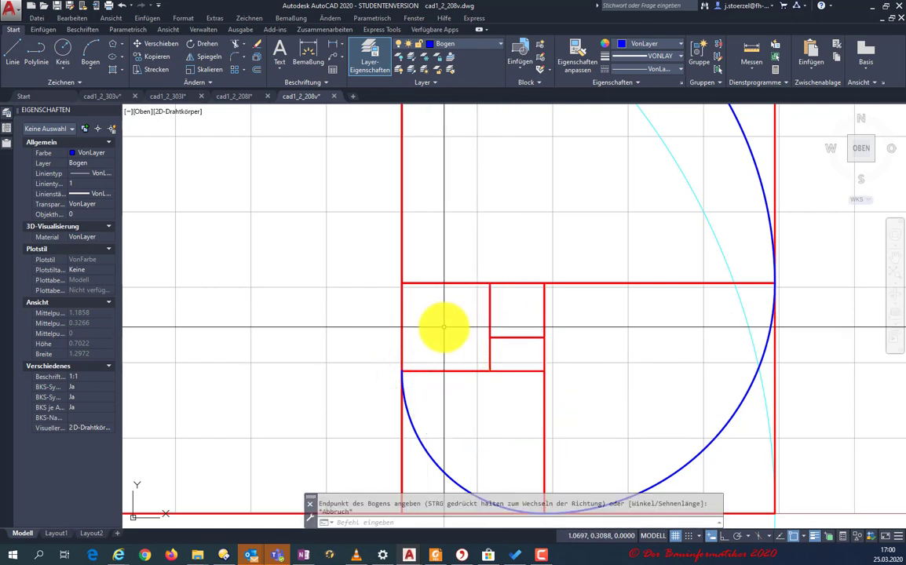
Draw the fifth quarter-arc centred at the square's lower-right corner, from its top corner to the left endpoint
key(Return)
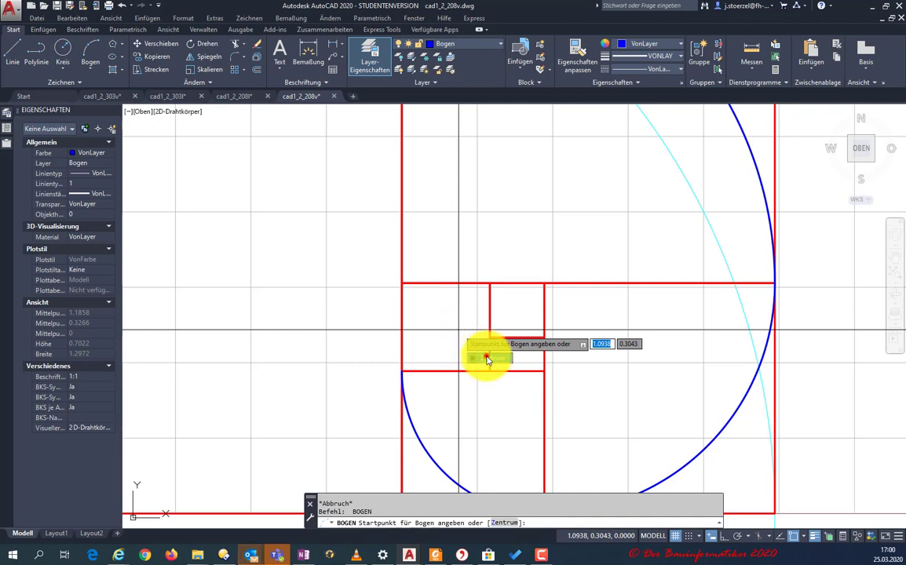
click(487, 359)
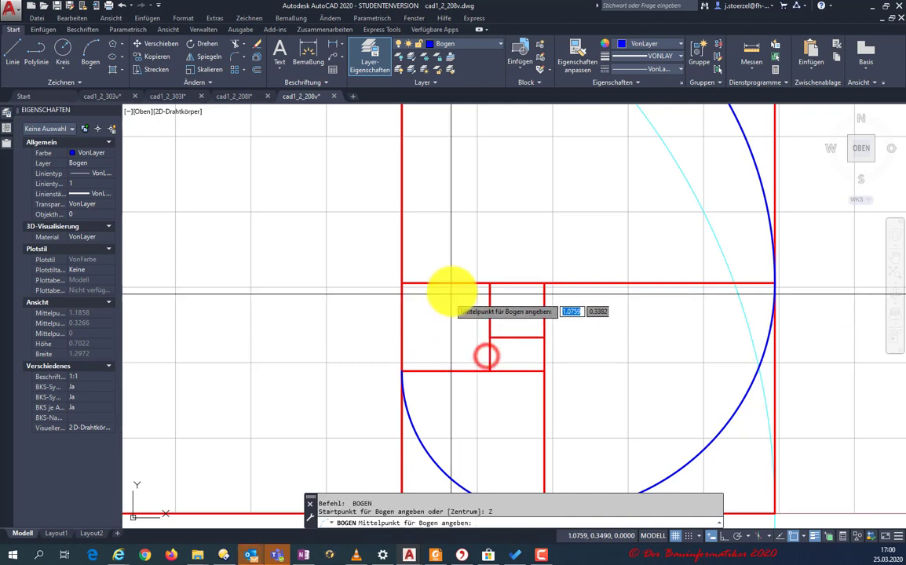
click(489, 371)
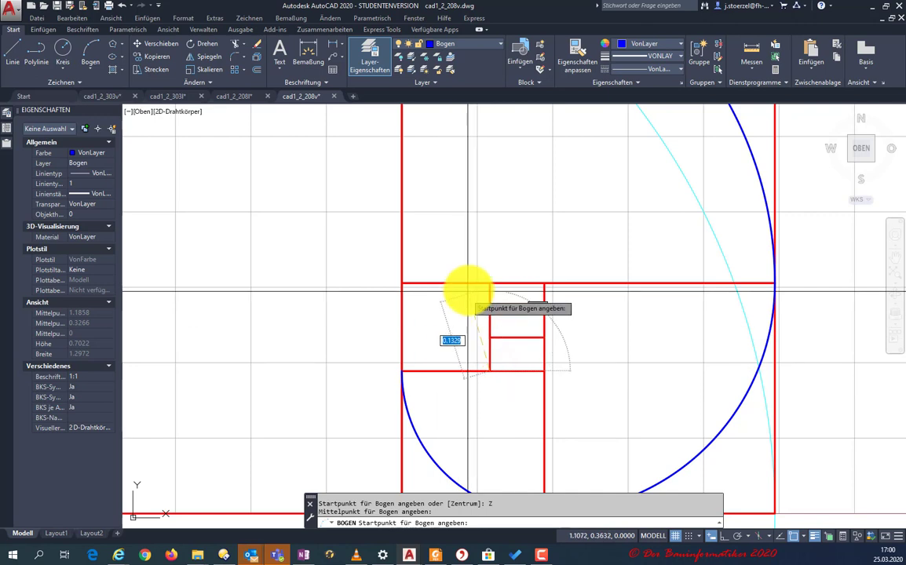
click(489, 282)
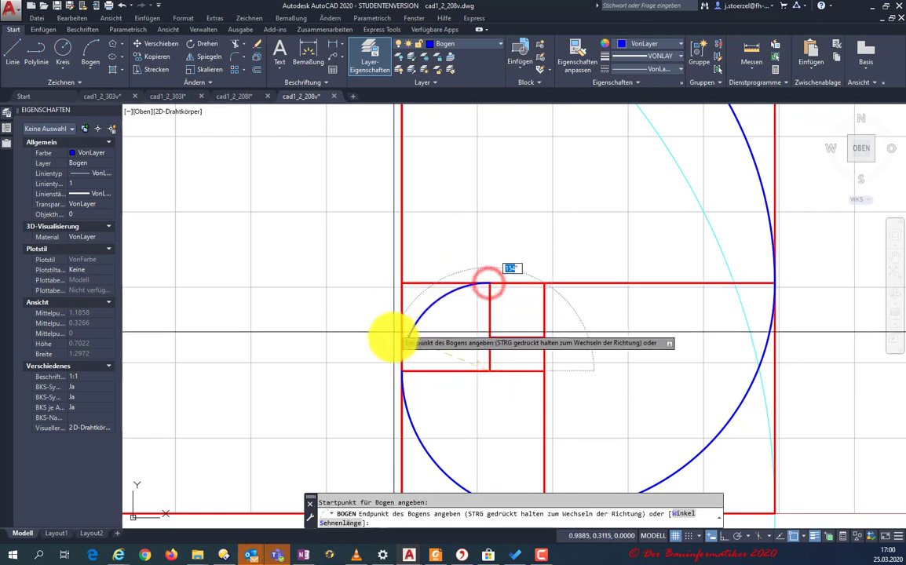
click(401, 369)
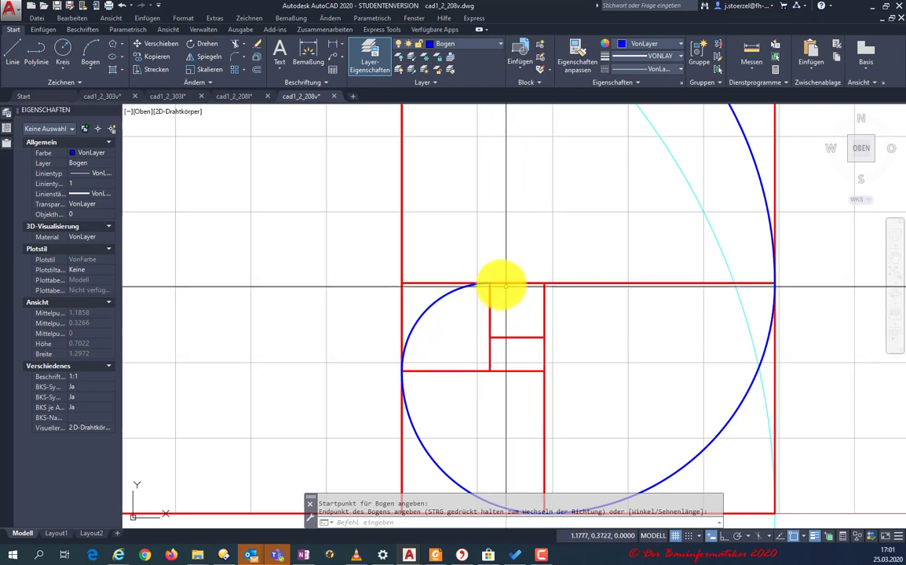
Draw the sixth quarter-arc centred on the smallest square's corner, ending where the previous arc ends
key(Return)
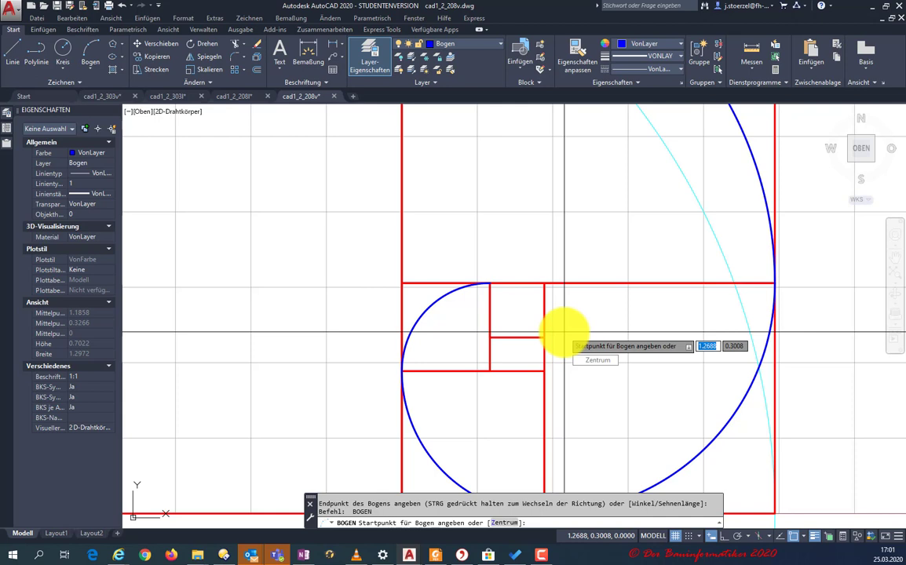
click(584, 363)
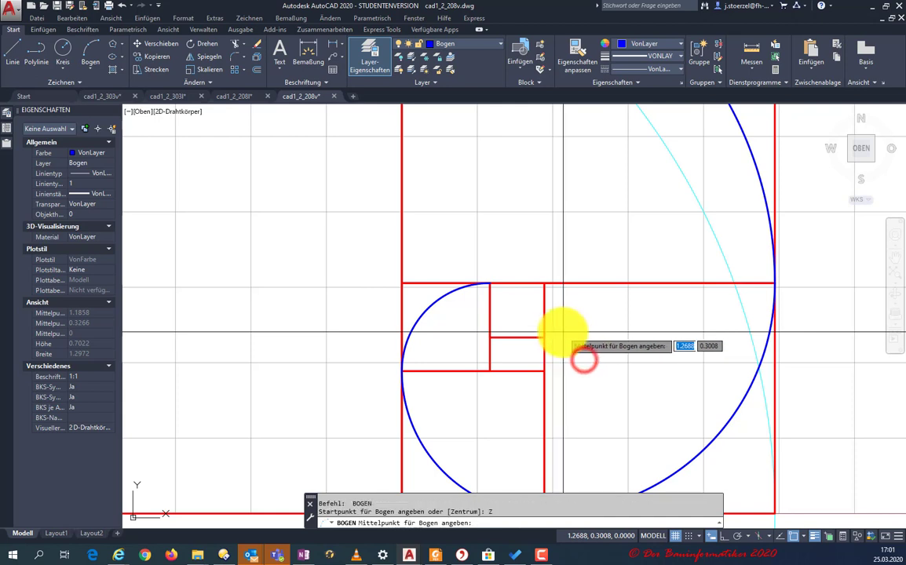
click(490, 338)
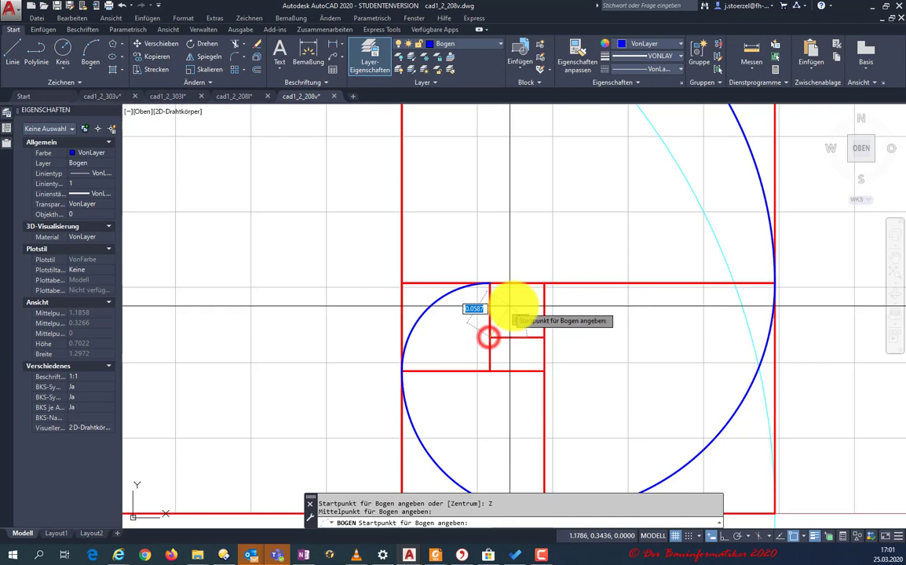
click(544, 337)
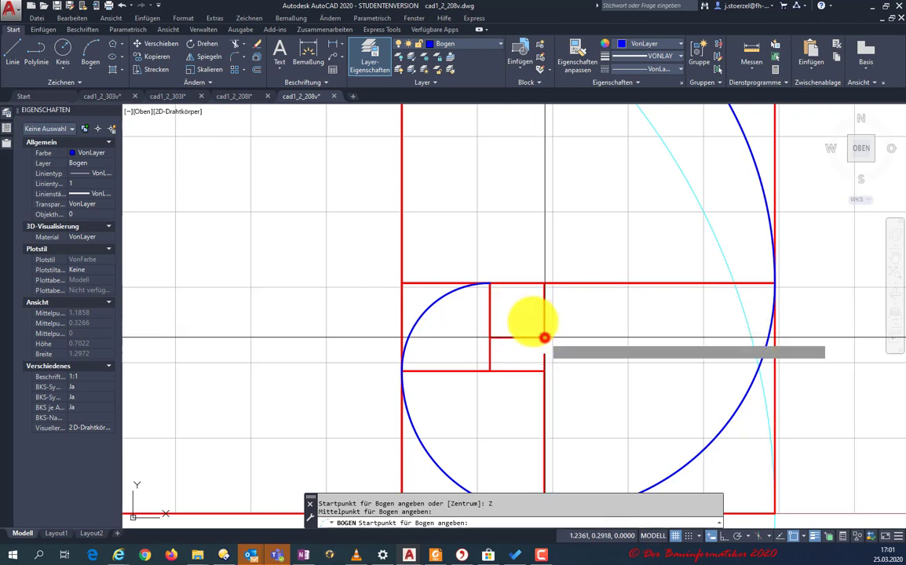
click(489, 283)
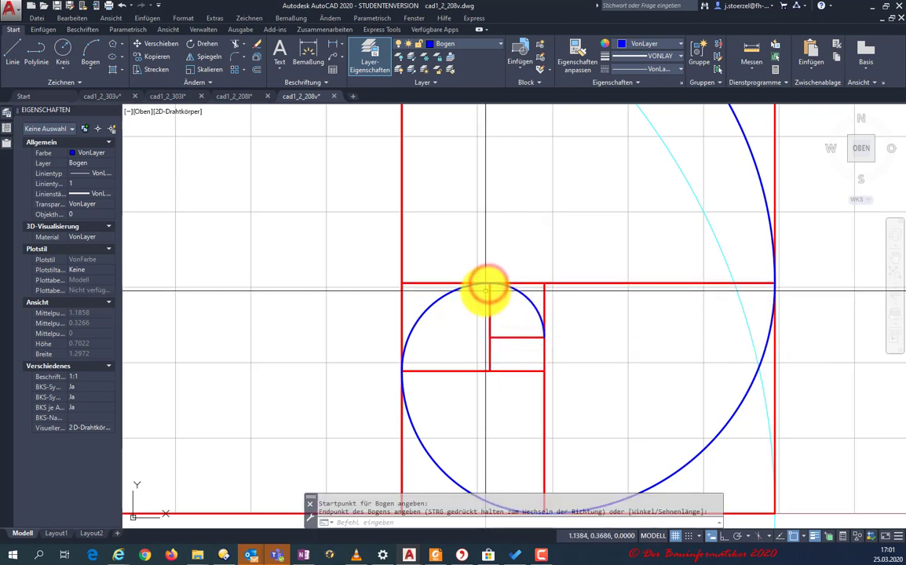
scroll(485, 291, down, 3)
scroll(479, 289, down, 2)
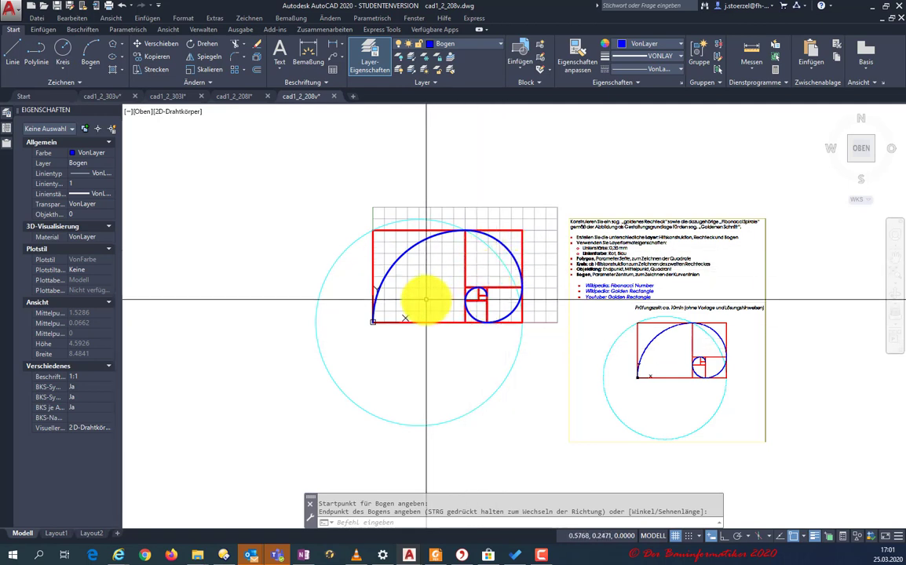
click(544, 554)
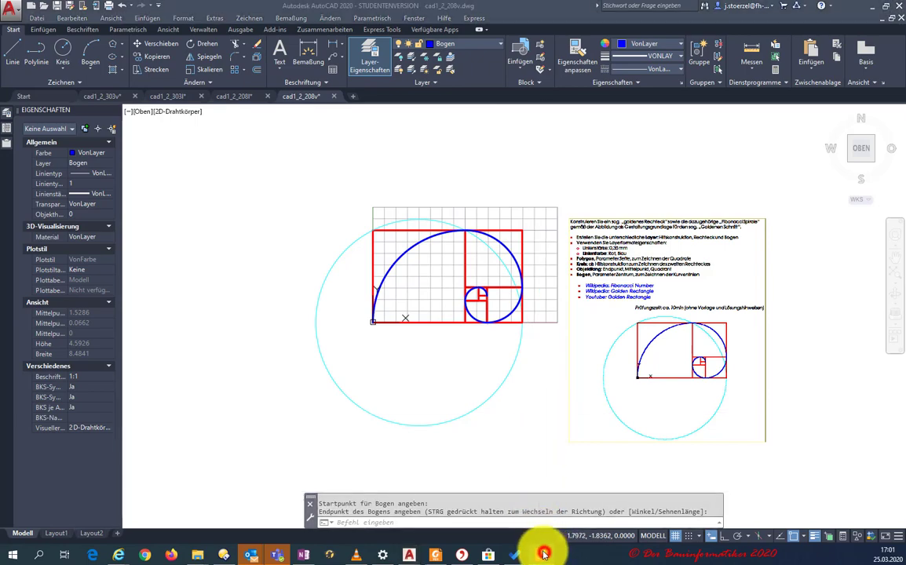